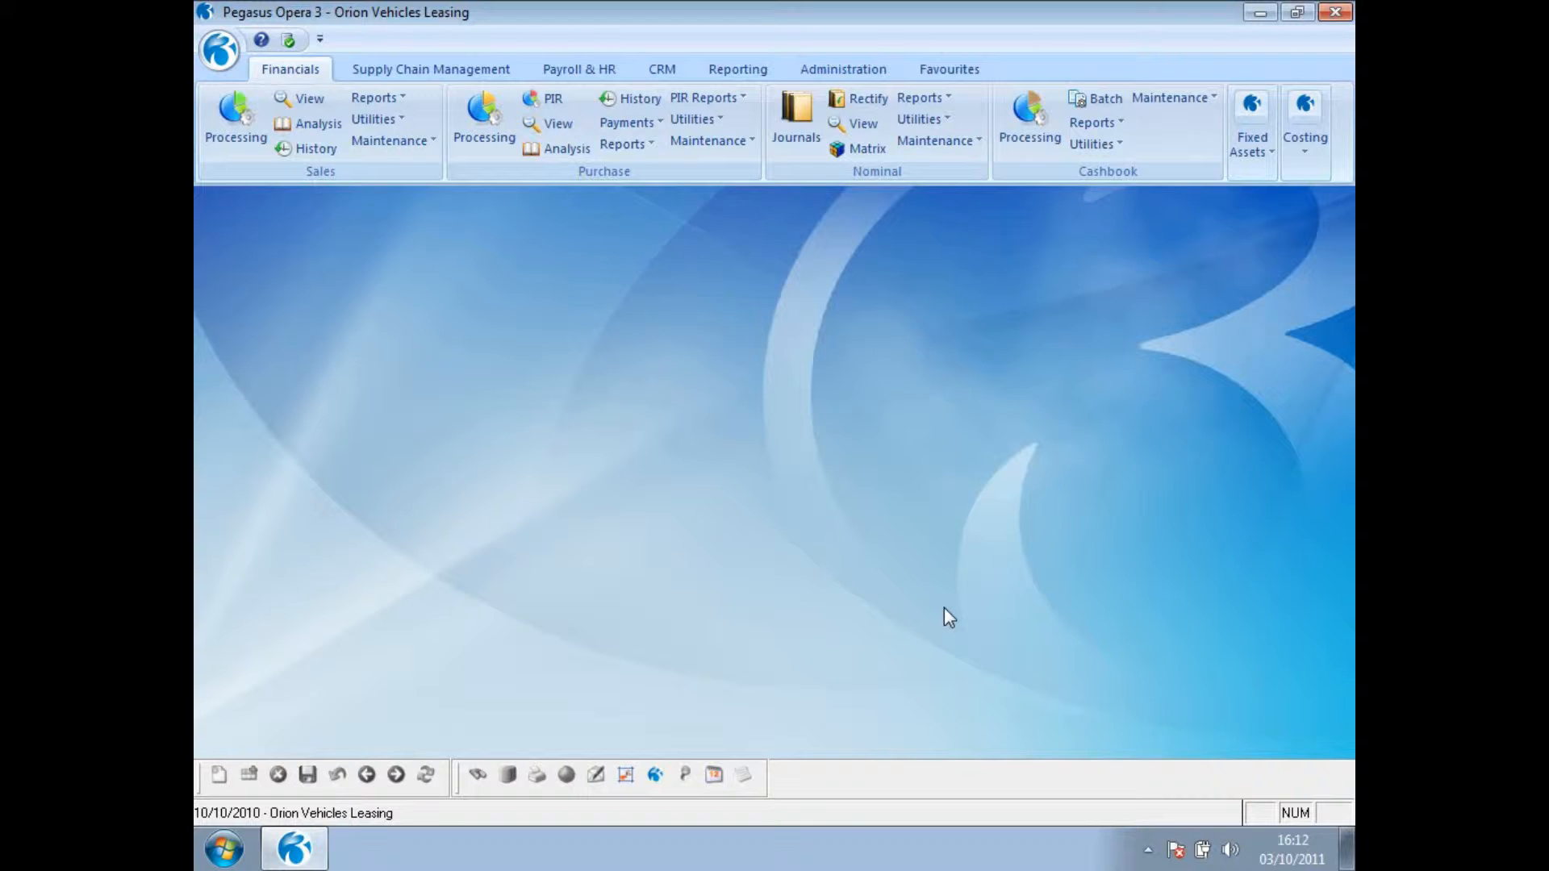
left_click(394, 100)
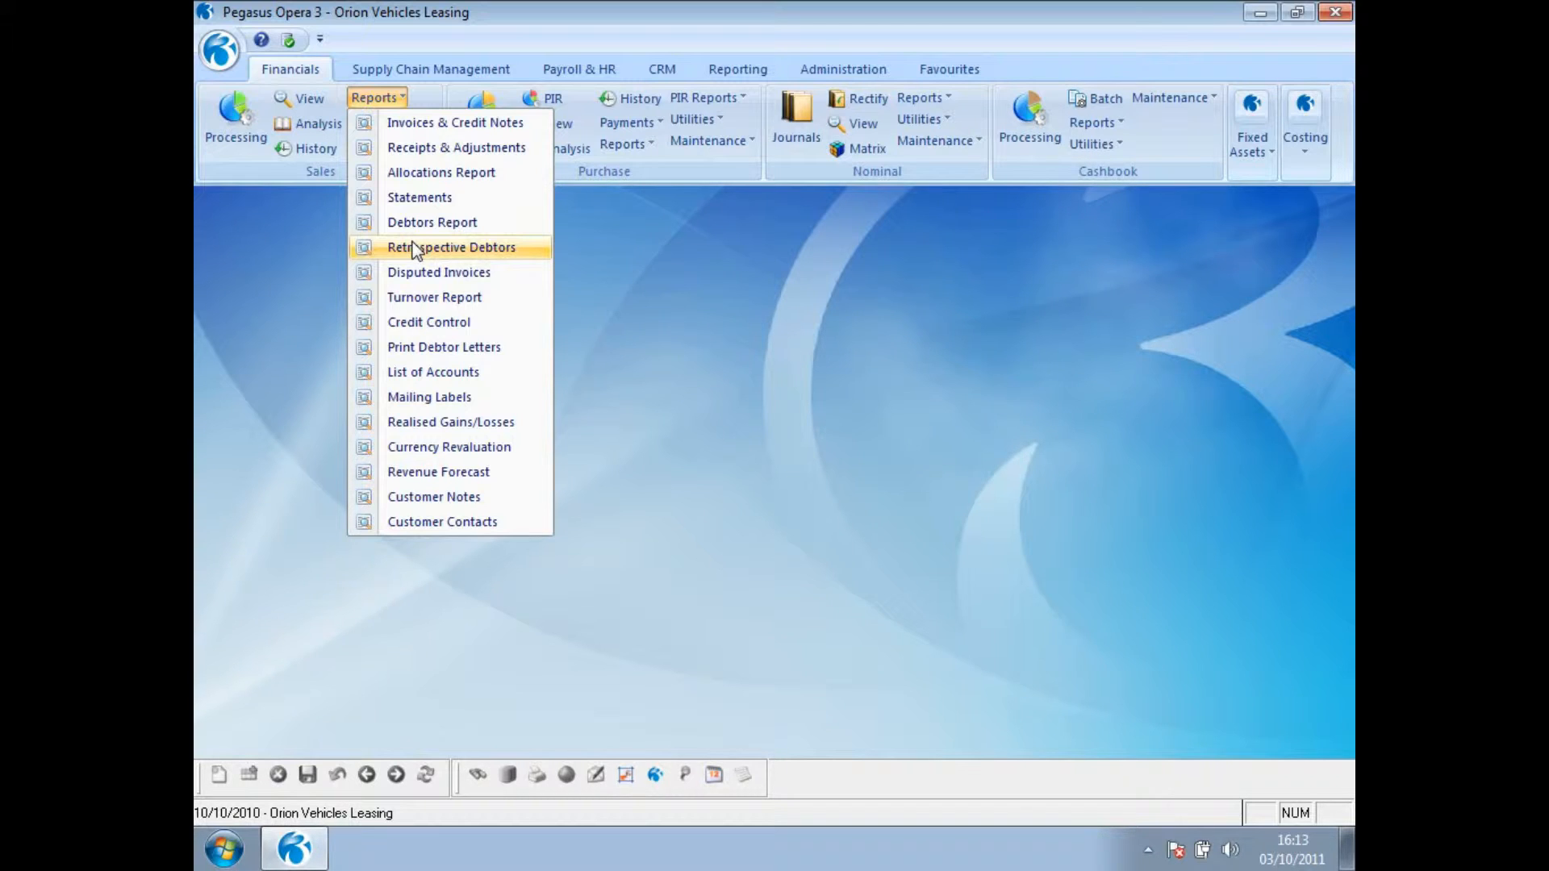
left_click(624, 417)
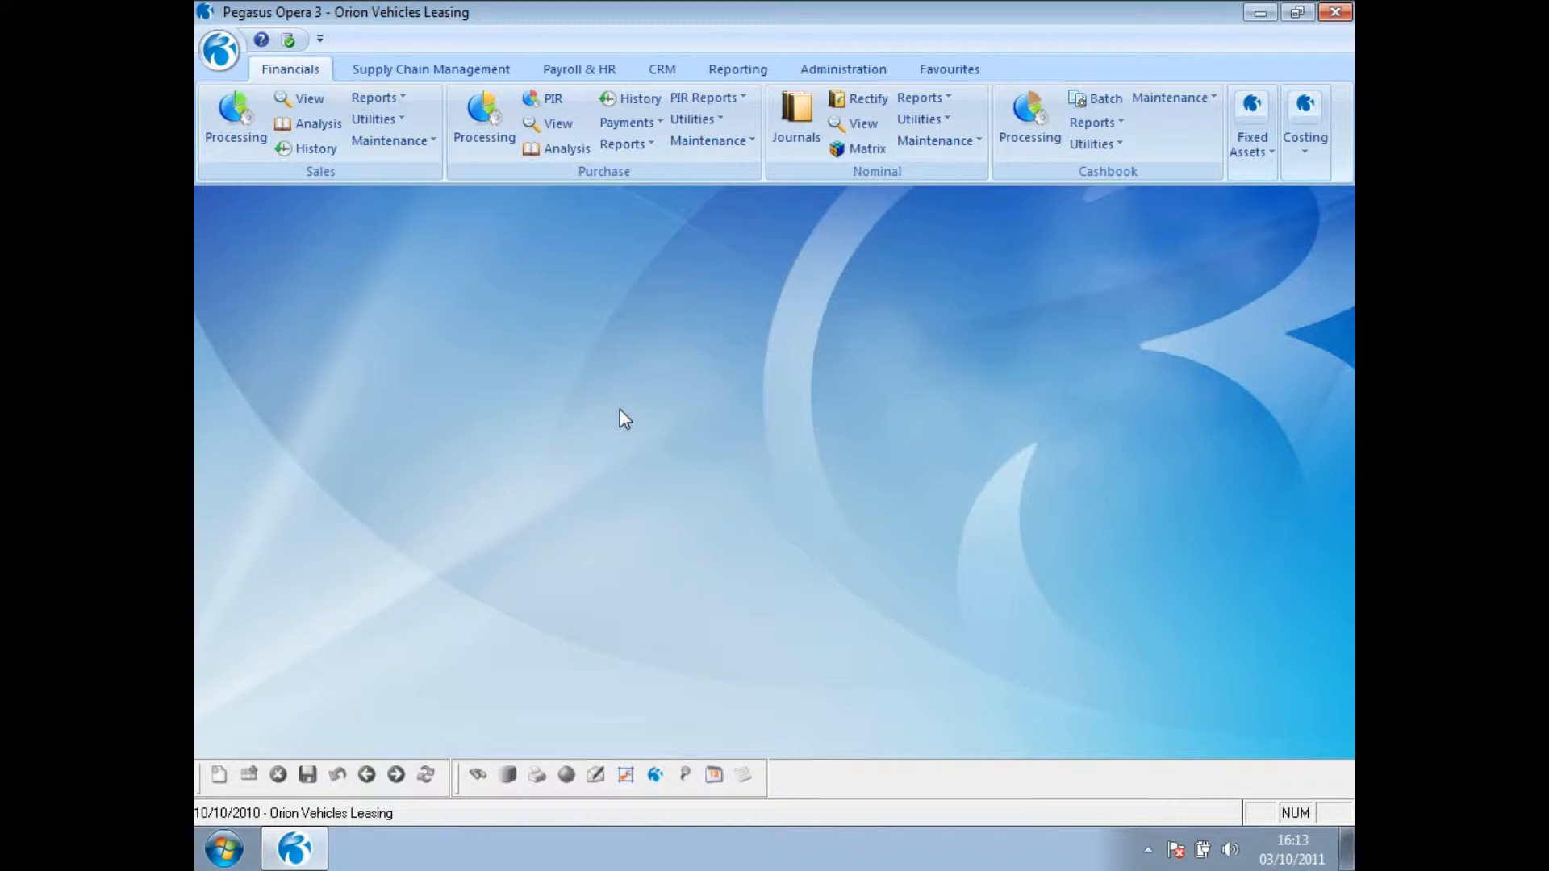
Open the Sales ledger's Set Options, check how many periods transactions are kept for, and cancel the form
left_click(374, 119)
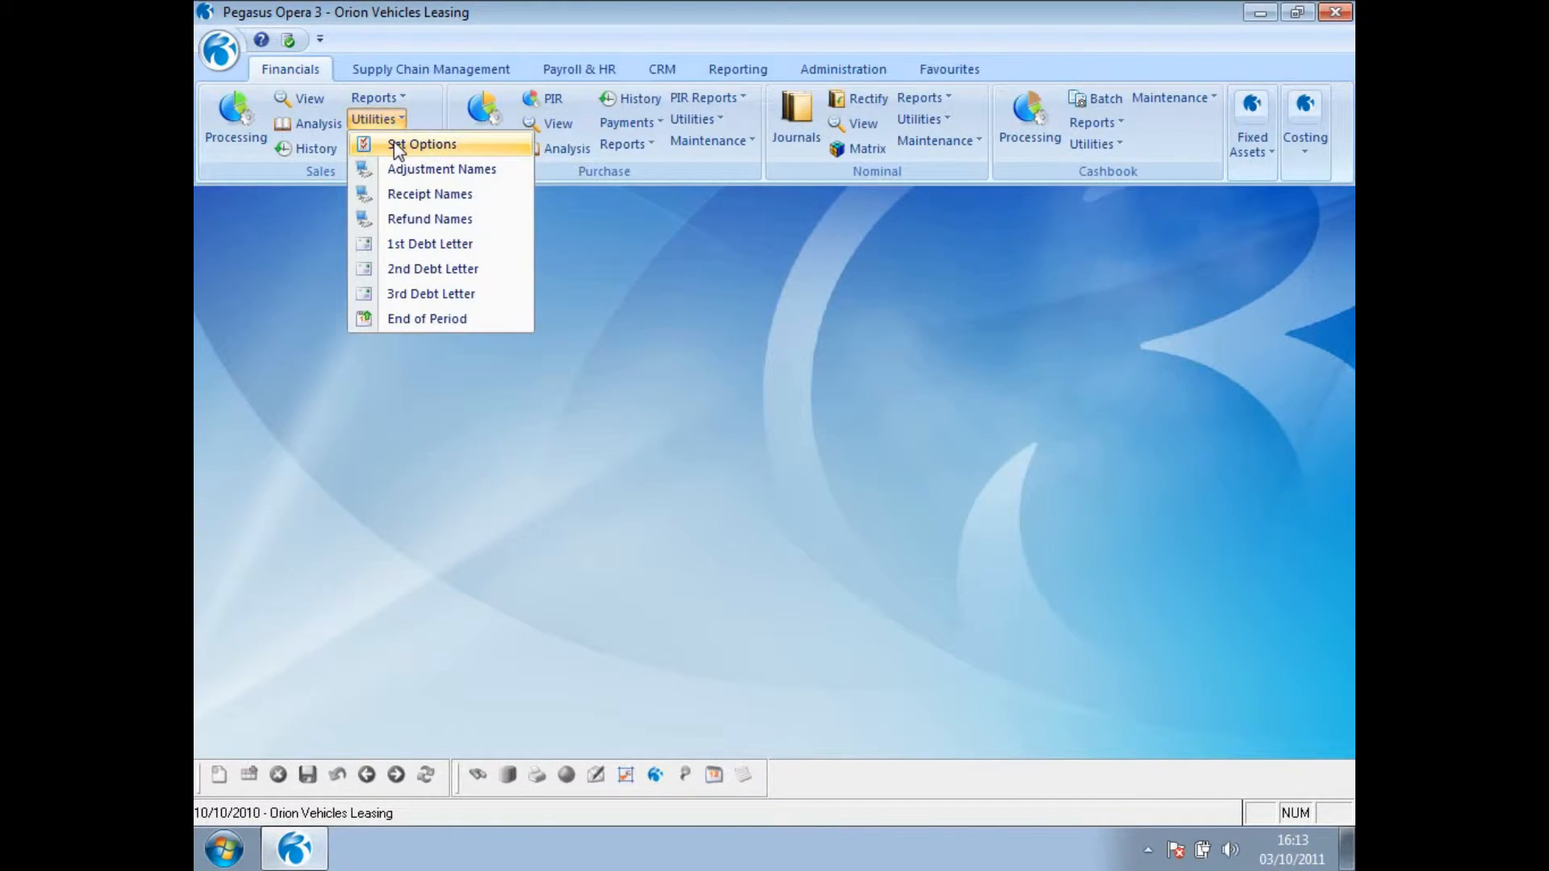
left_click(393, 142)
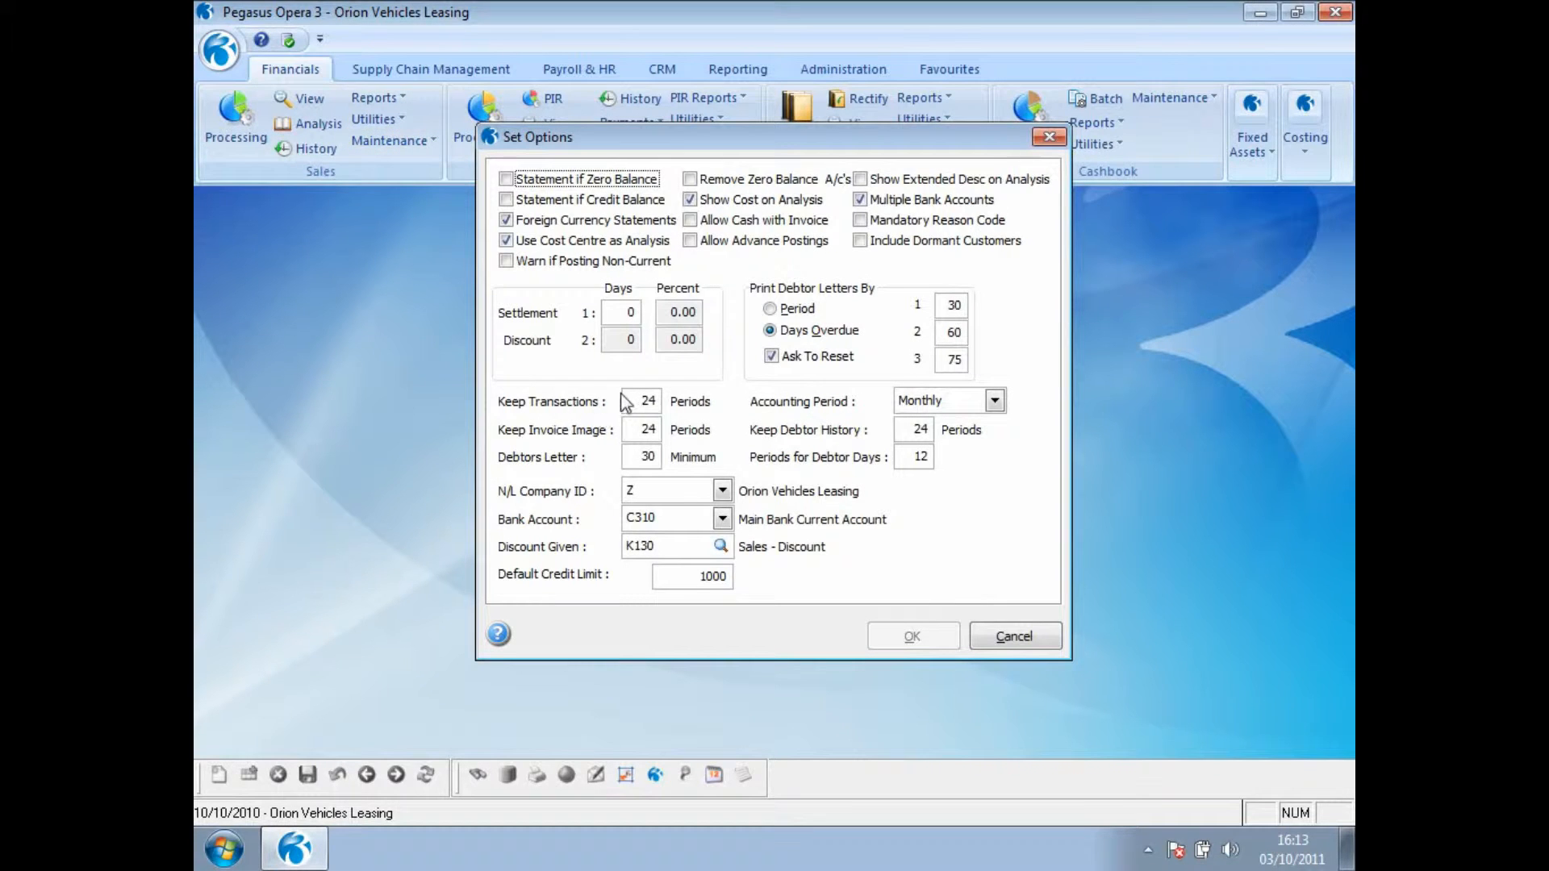
left_click(628, 401)
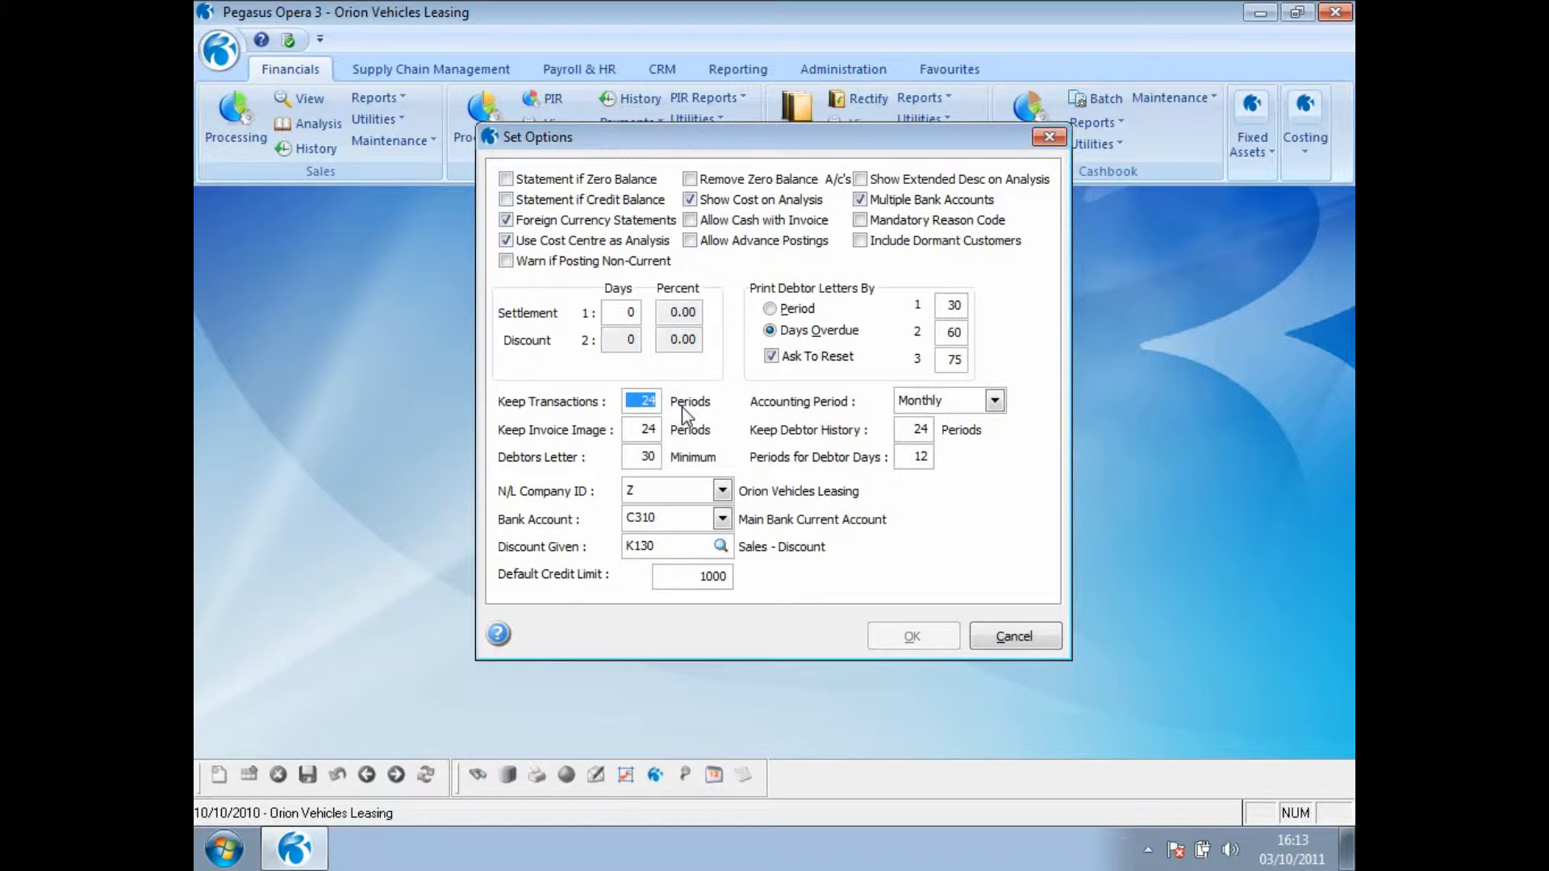
left_click(980, 639)
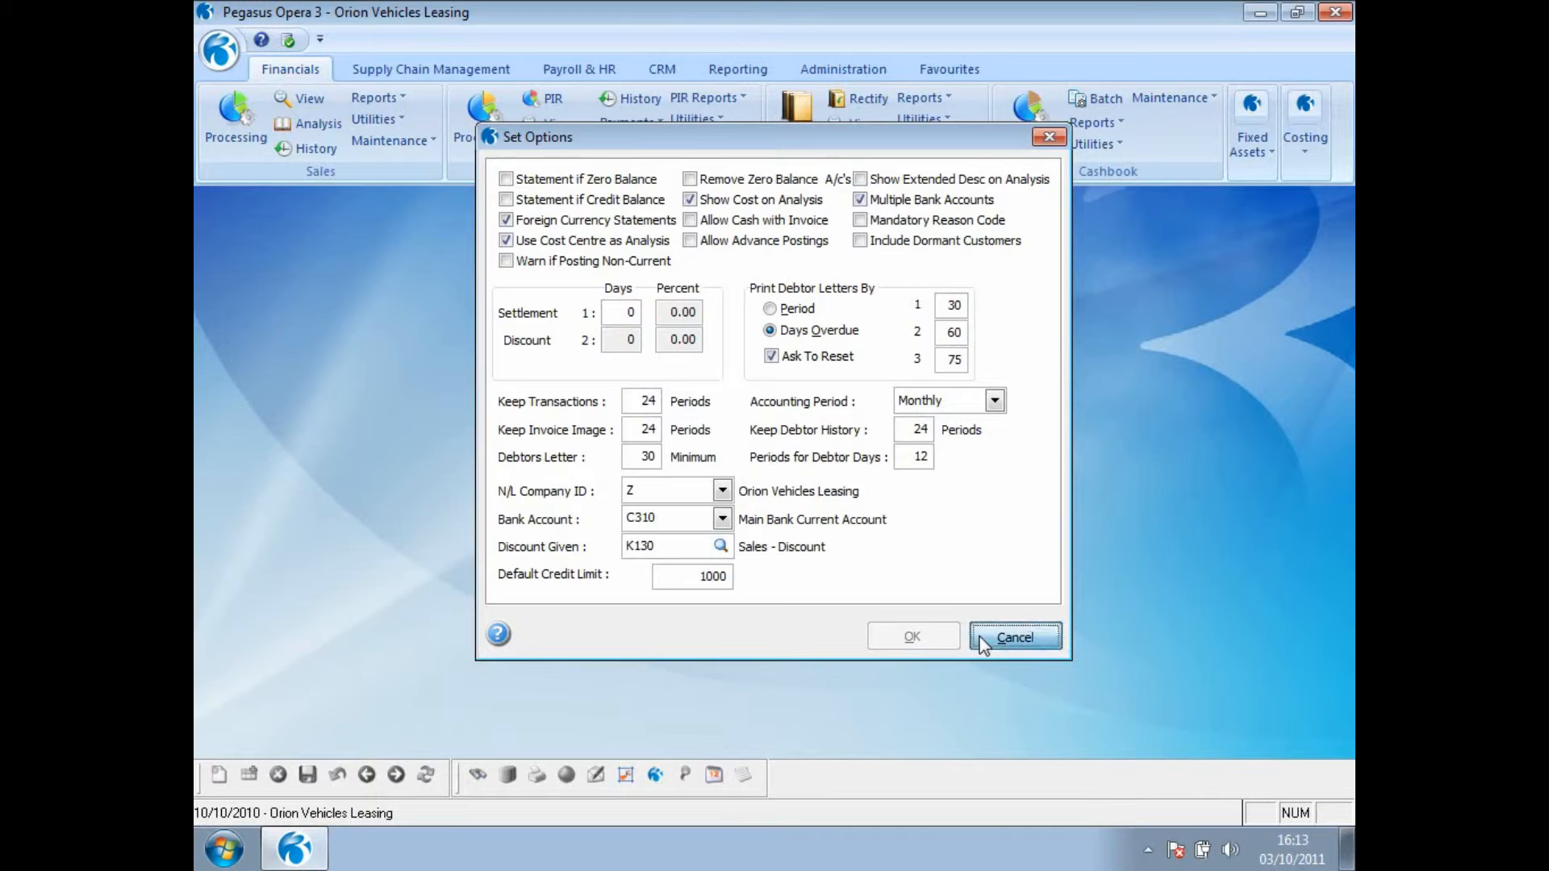
Publish the sales Debtors Report with Show Transactions enabled to the screen, and move its restored preview window aside
left_click(384, 98)
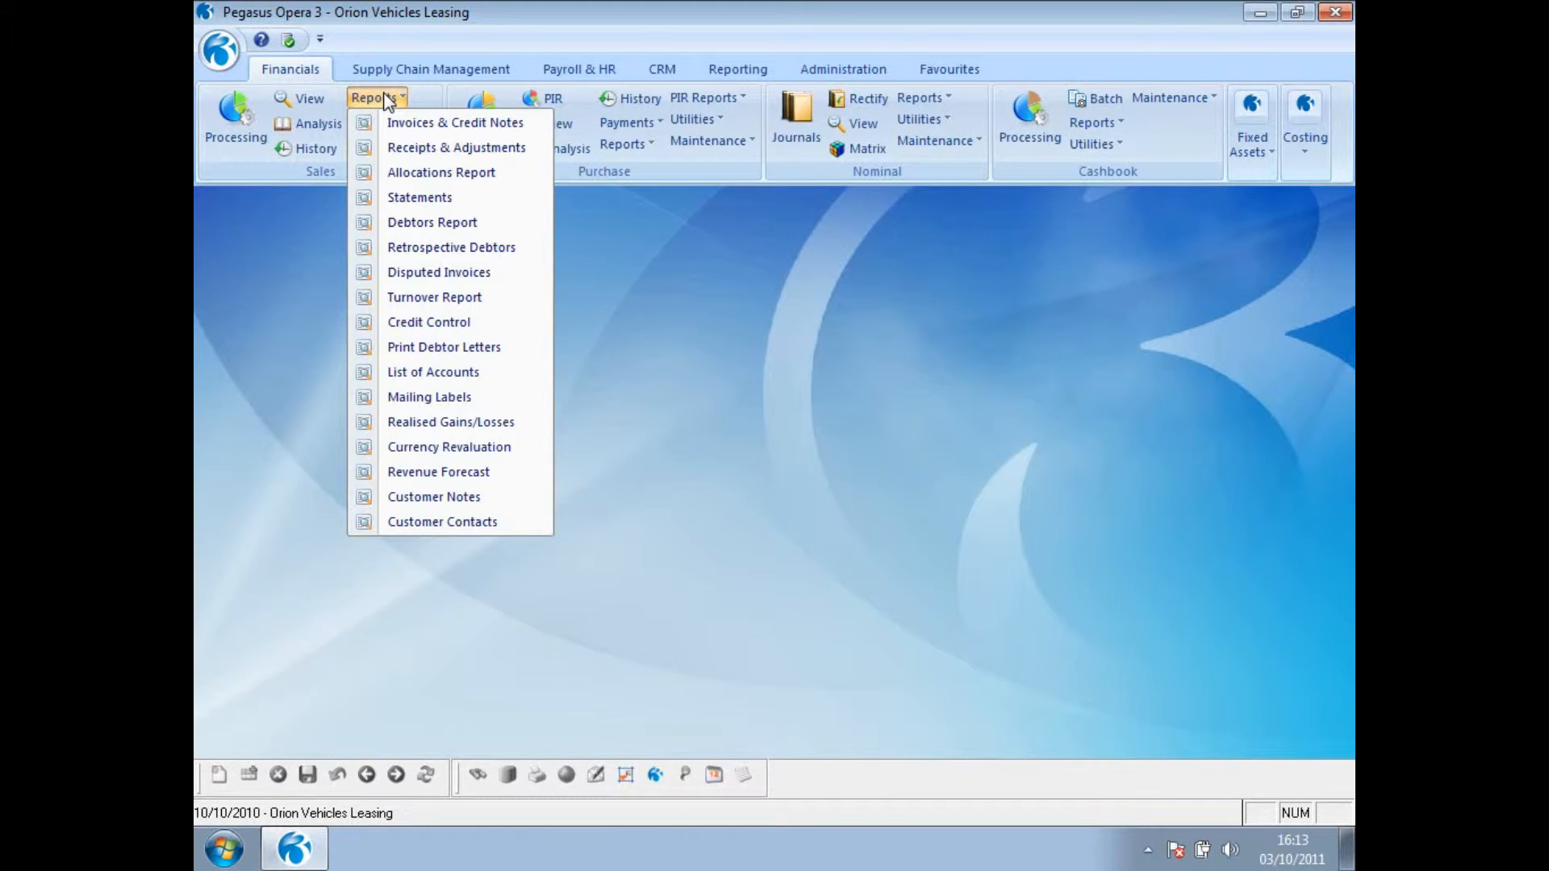
left_click(403, 223)
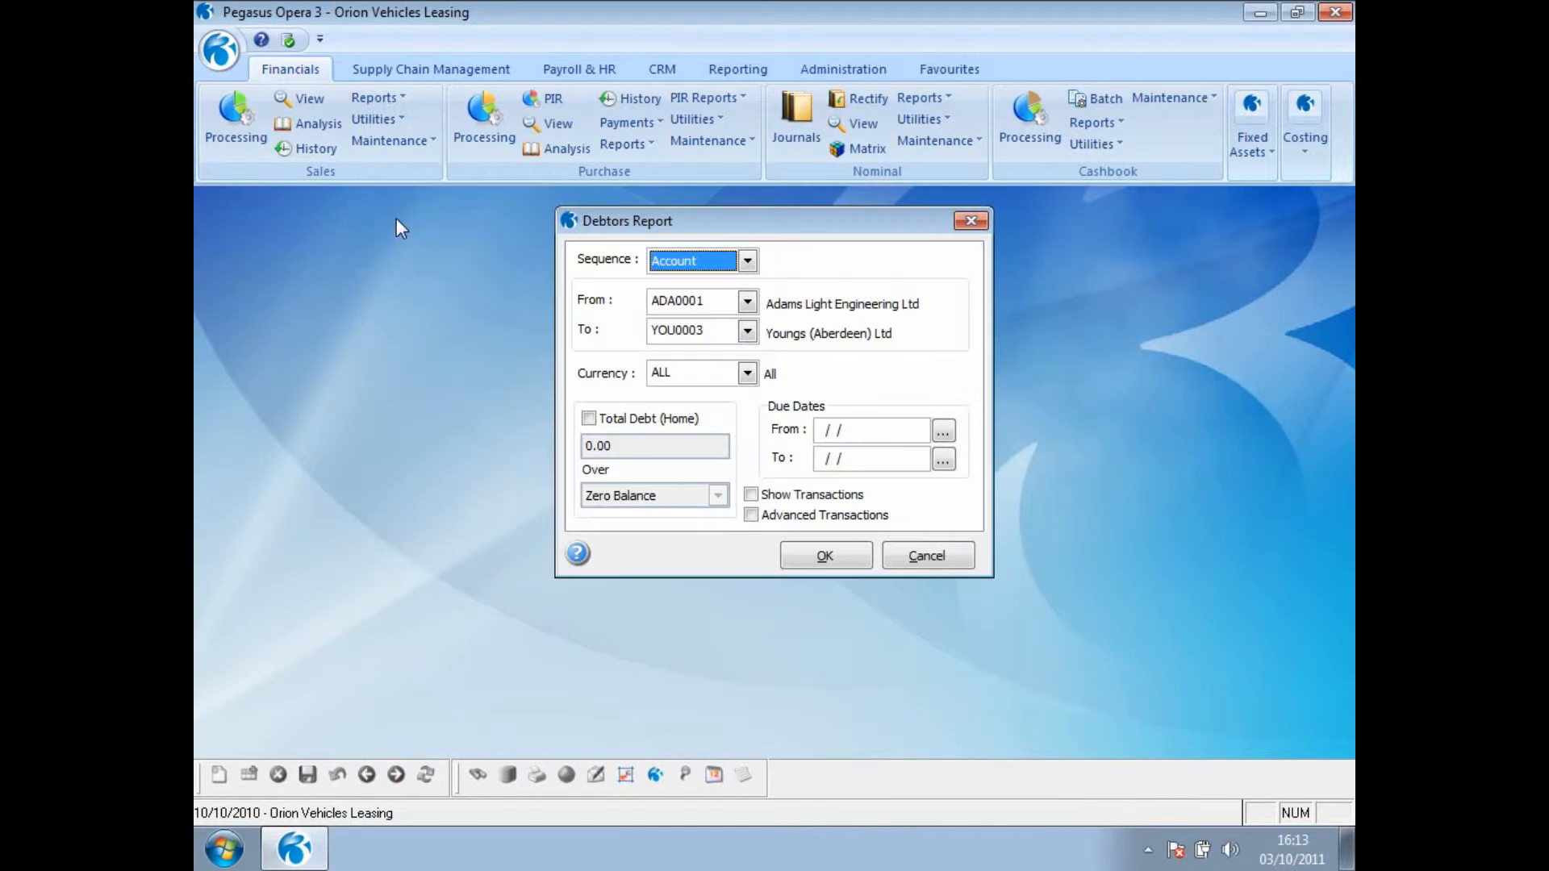
left_click(752, 494)
left_click(807, 564)
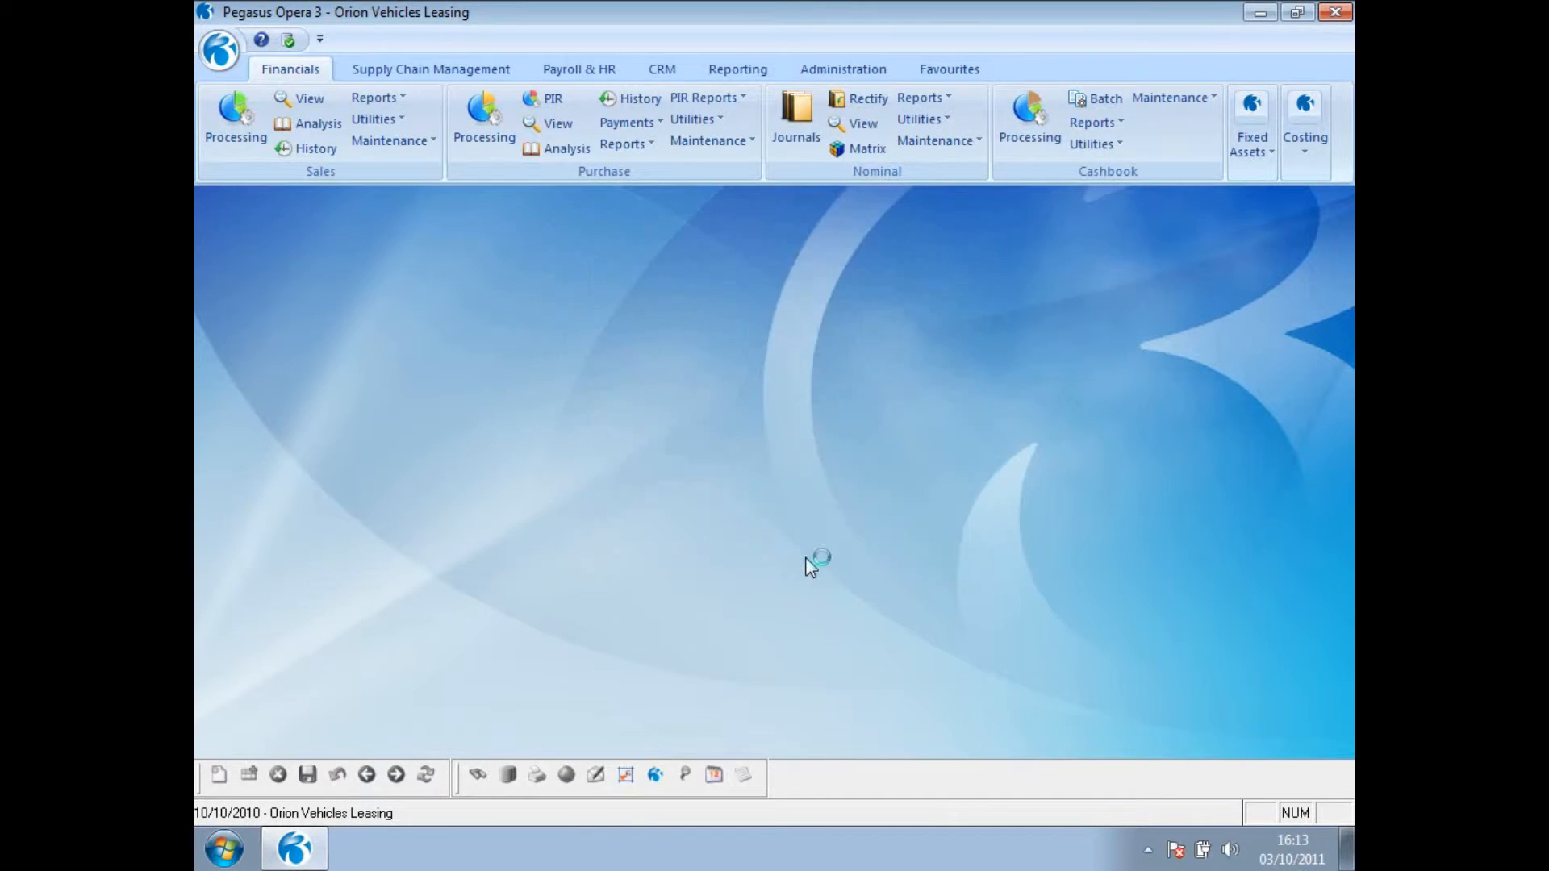
left_click(832, 628)
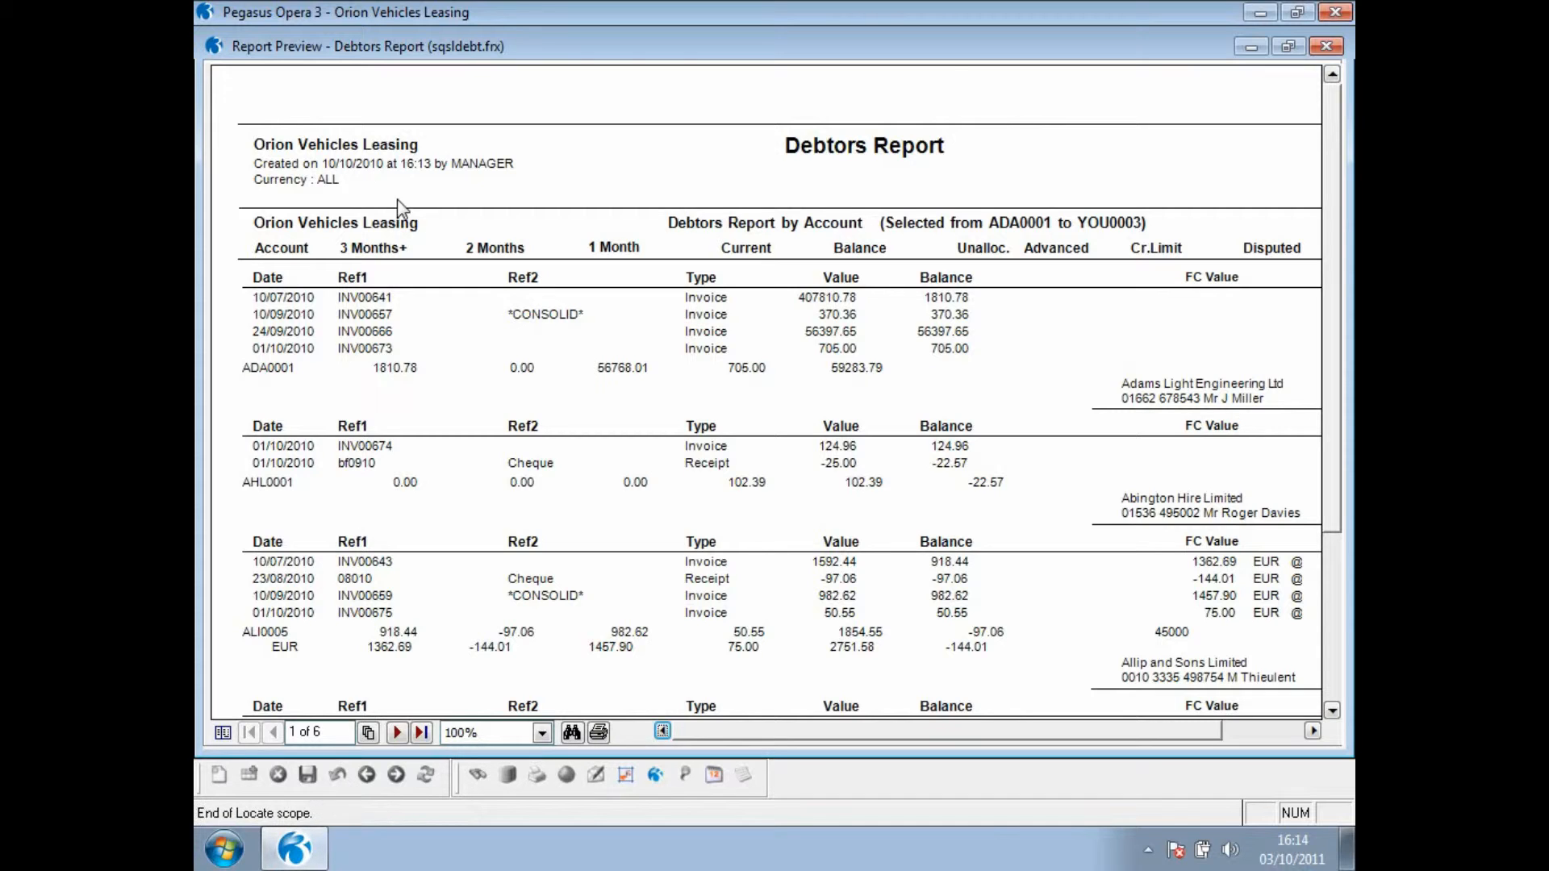
left_click(1288, 46)
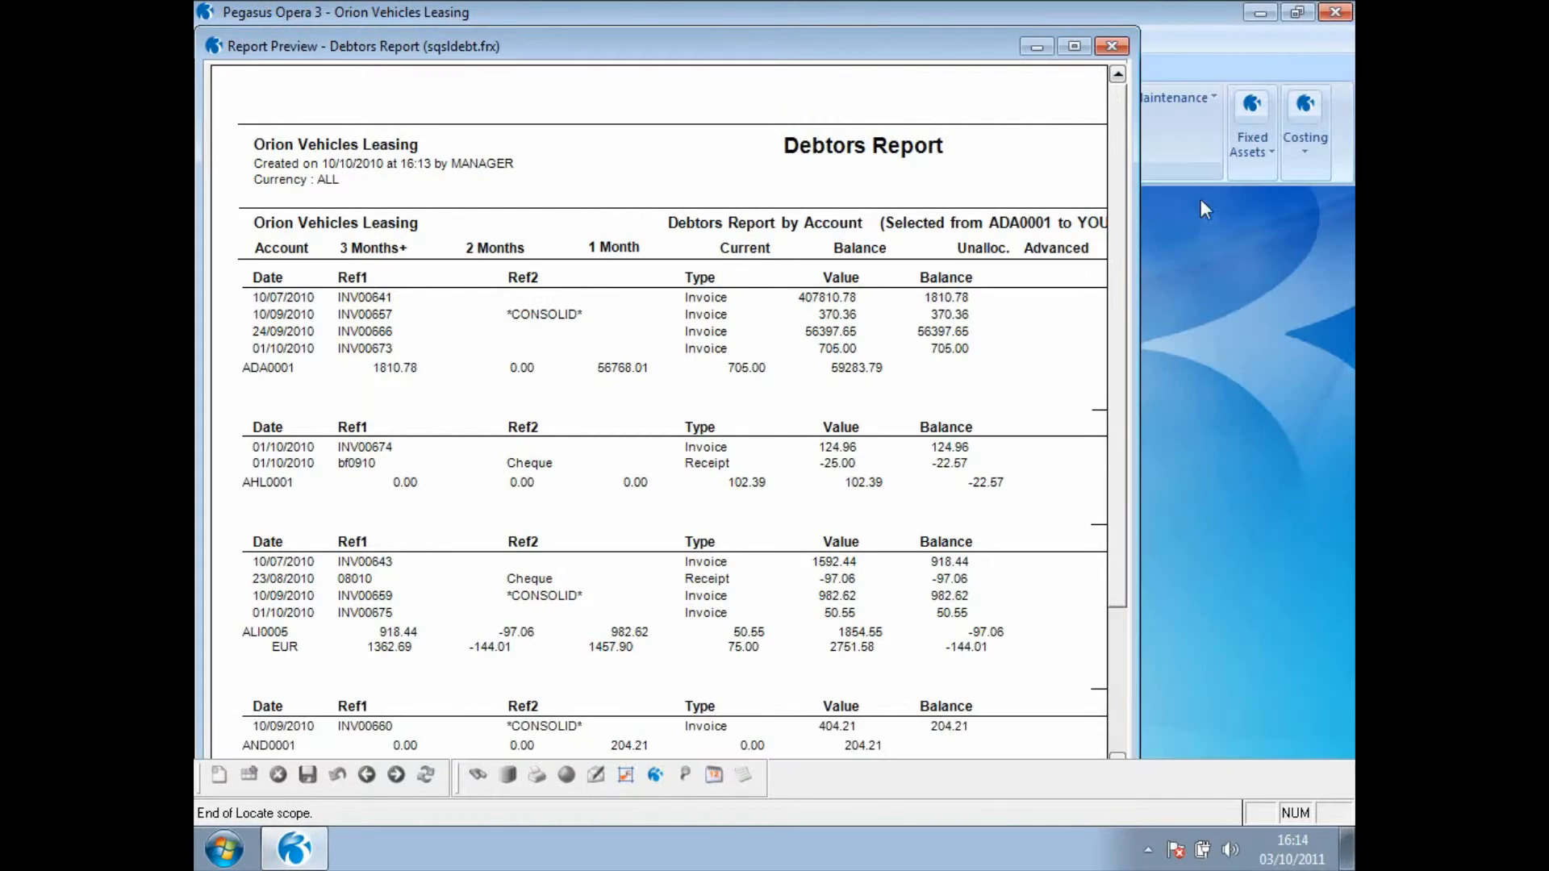
left_click_drag(726, 52, 1155, 443)
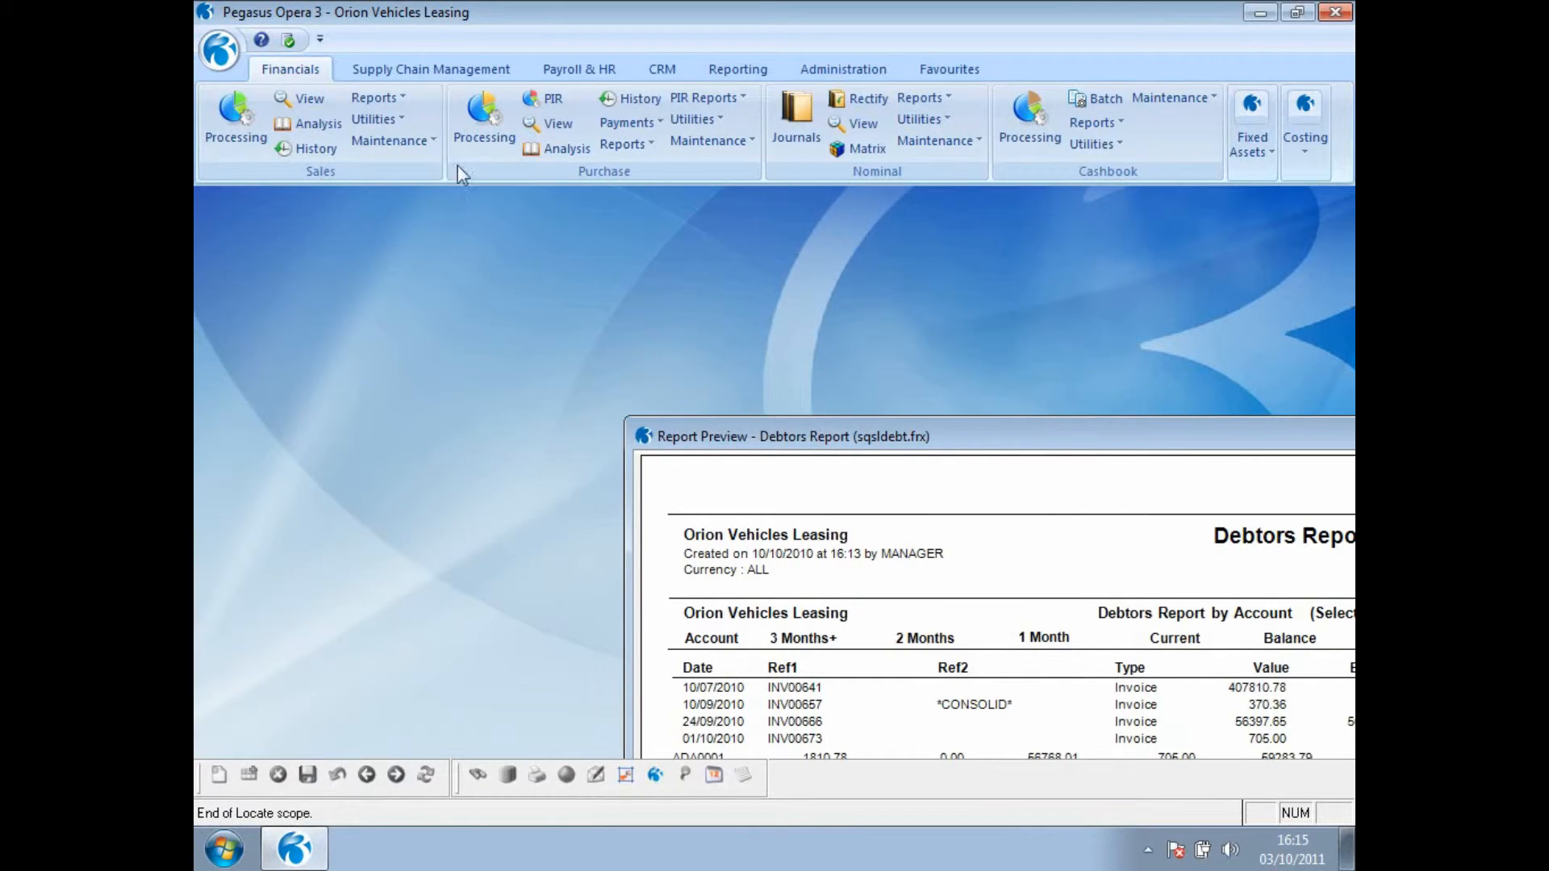
Set up the sales Retrospective Debtors report as at 31/07/2010 with Show Transactions enabled
left_click(396, 100)
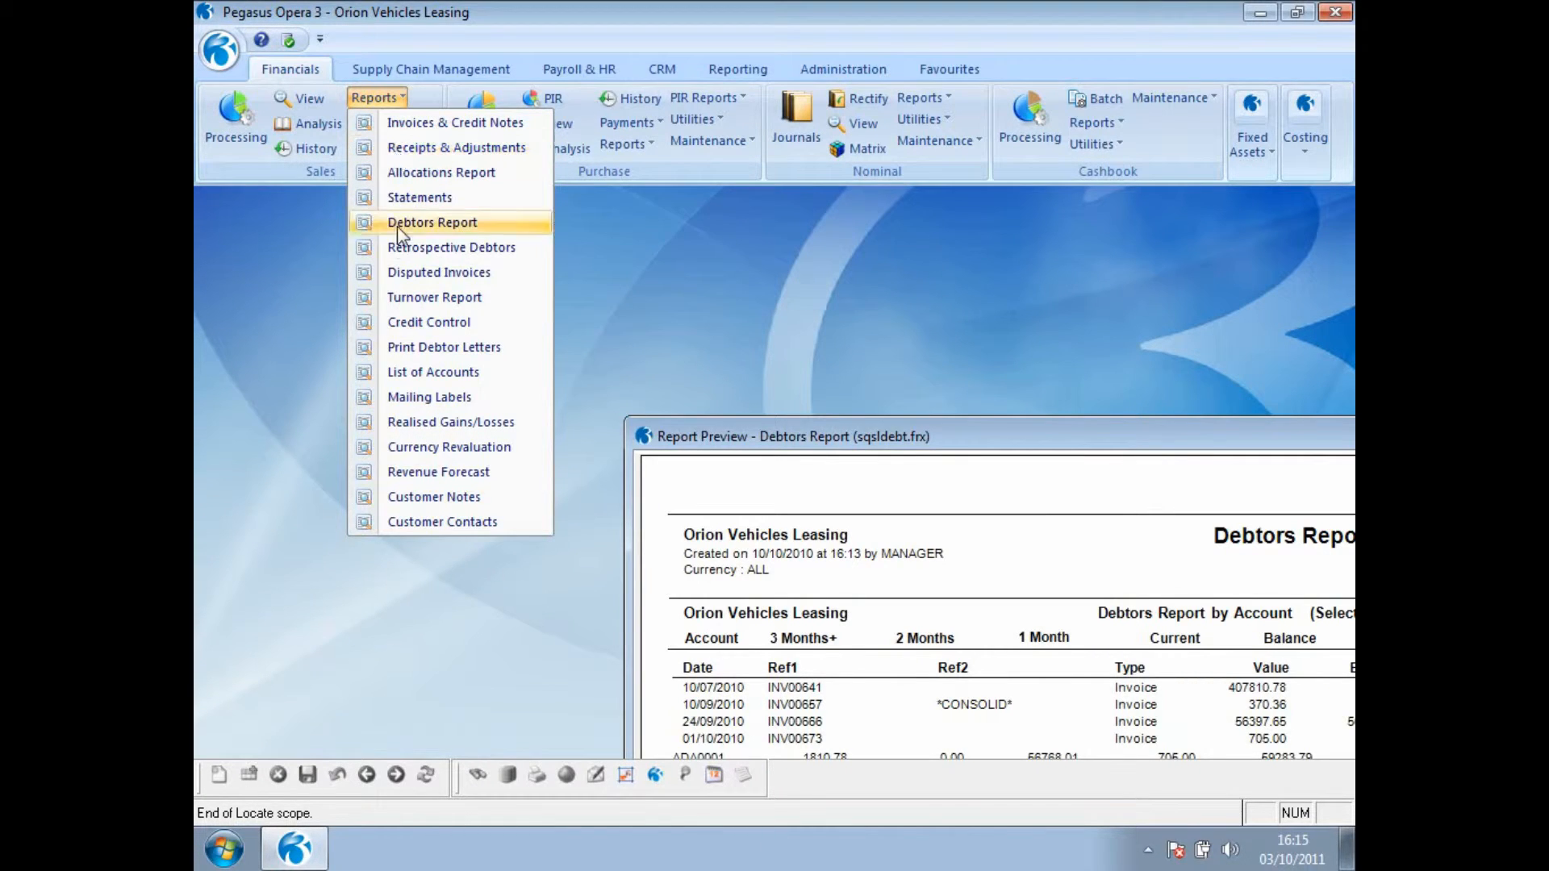
left_click(397, 249)
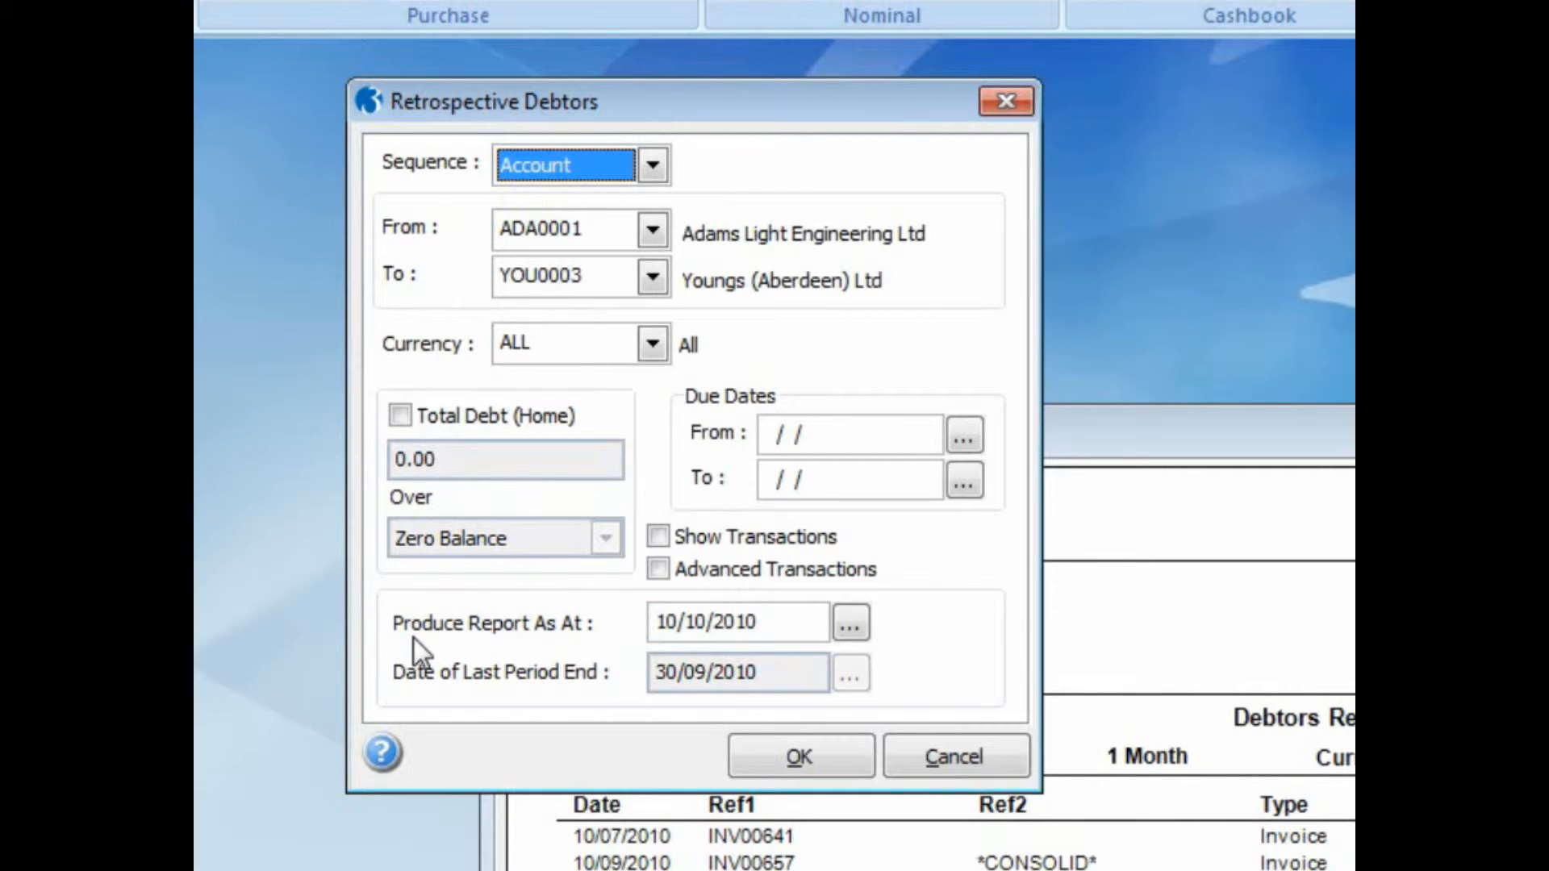
left_click_drag(785, 621, 657, 623)
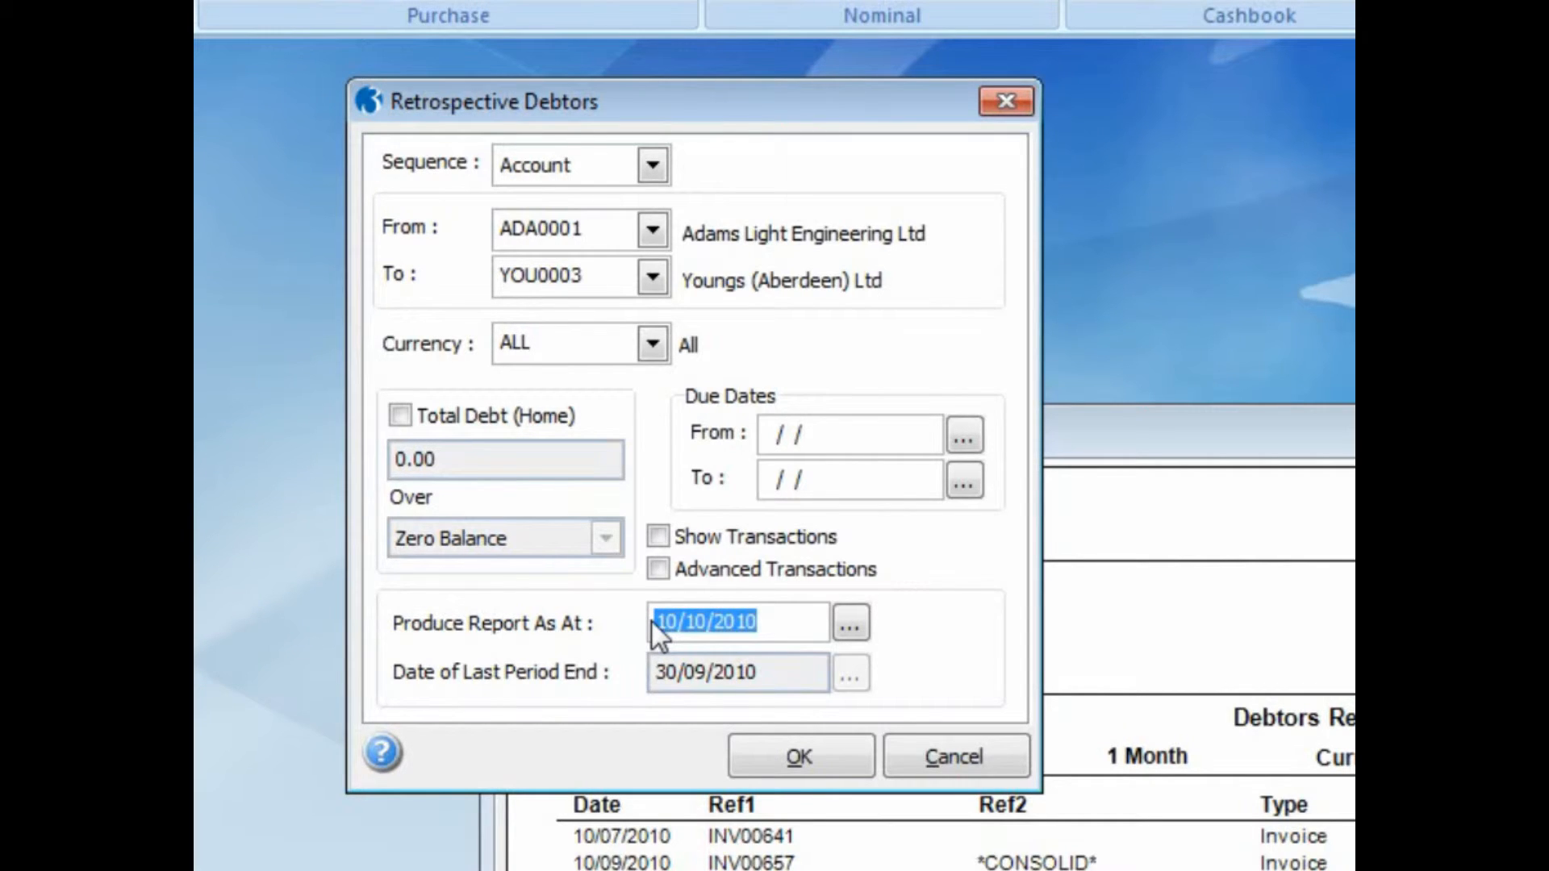
type("31/07/")
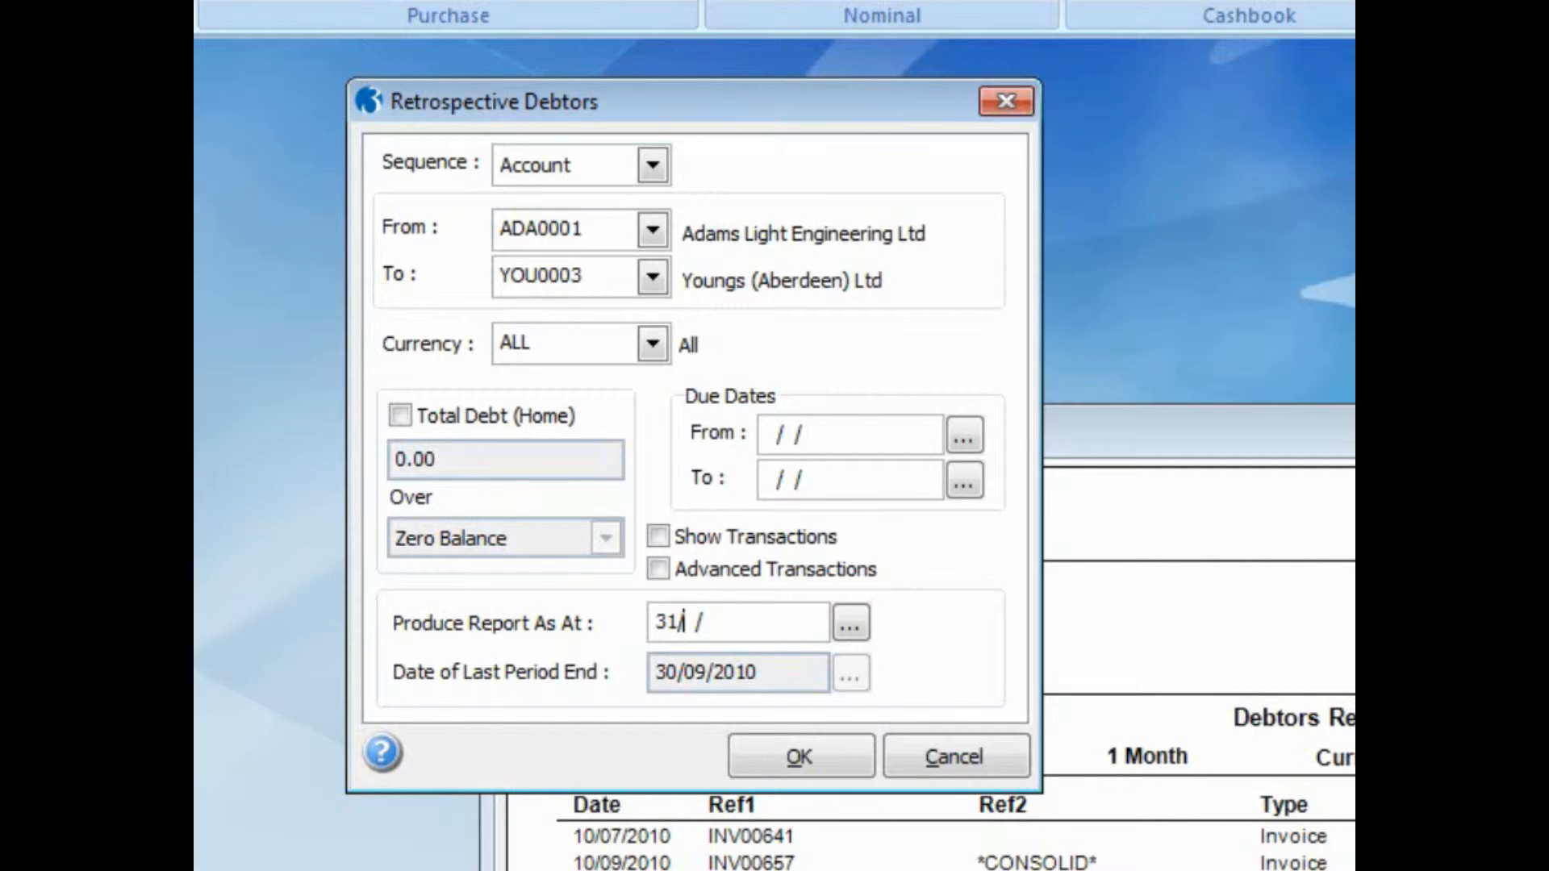
type("2010")
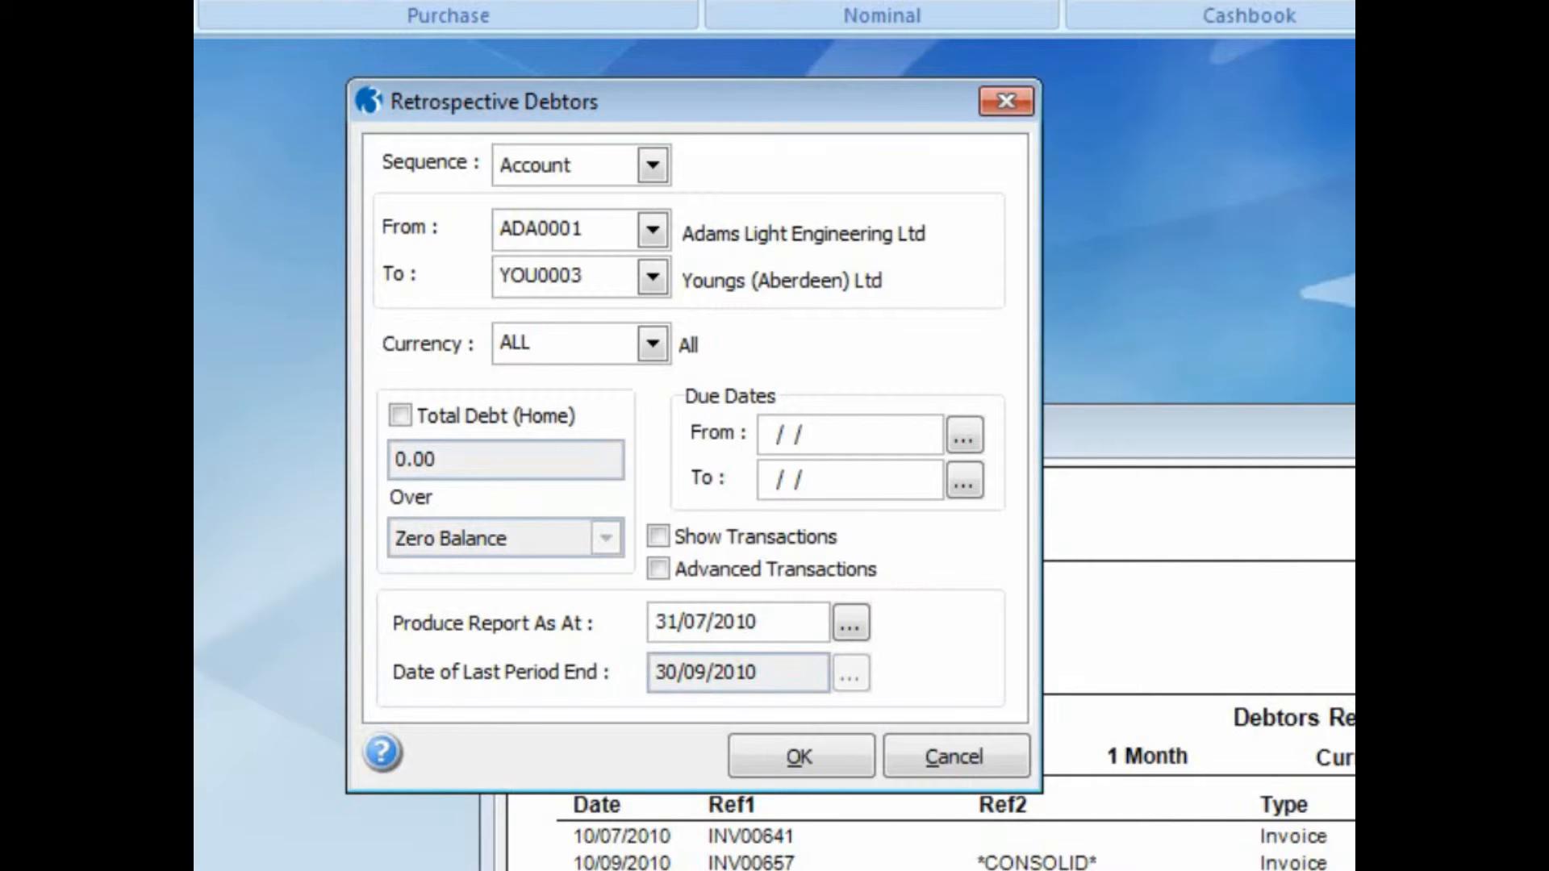
left_click(659, 537)
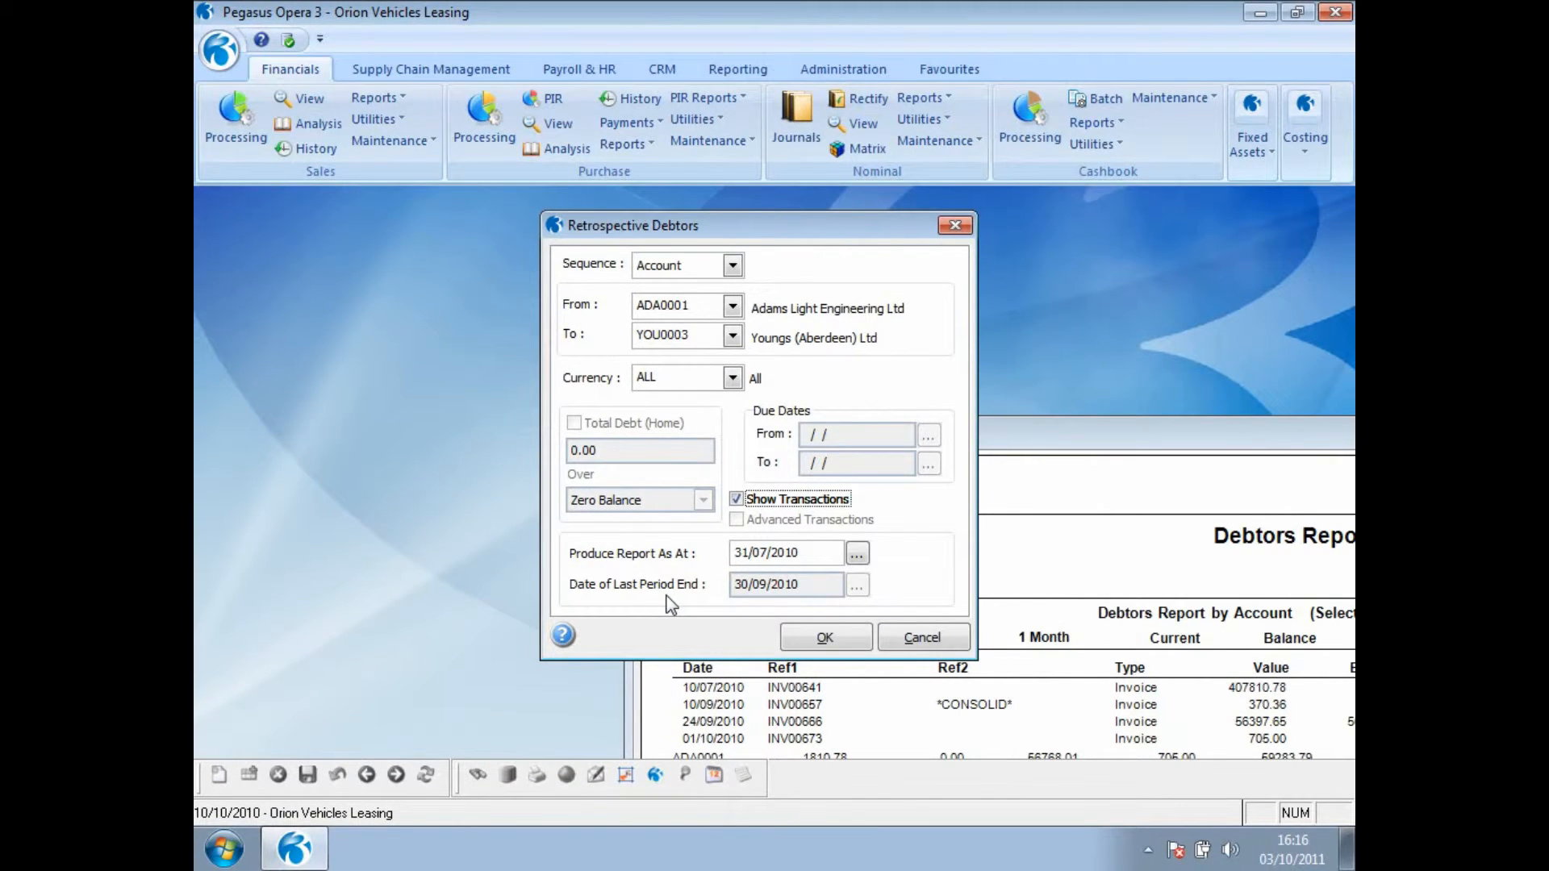
Read the help page for the Retrospective Debtors Report and close it
left_click(562, 636)
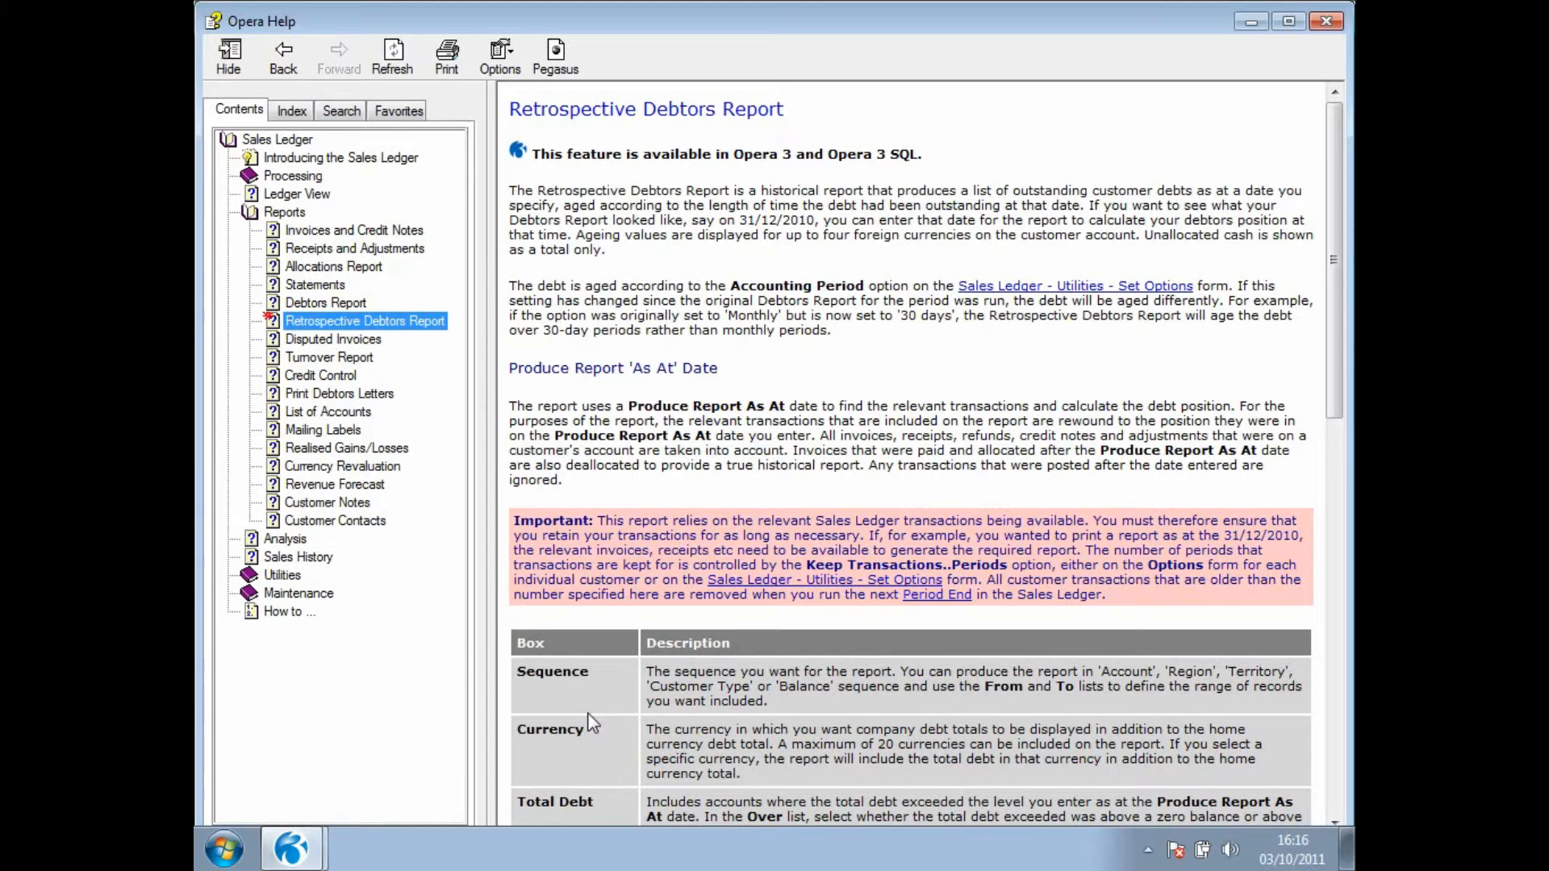
left_click(1326, 22)
Publish the Retrospective Debtors report to the screen in the standard layout, and move its restored preview below the ribbon
left_click(823, 635)
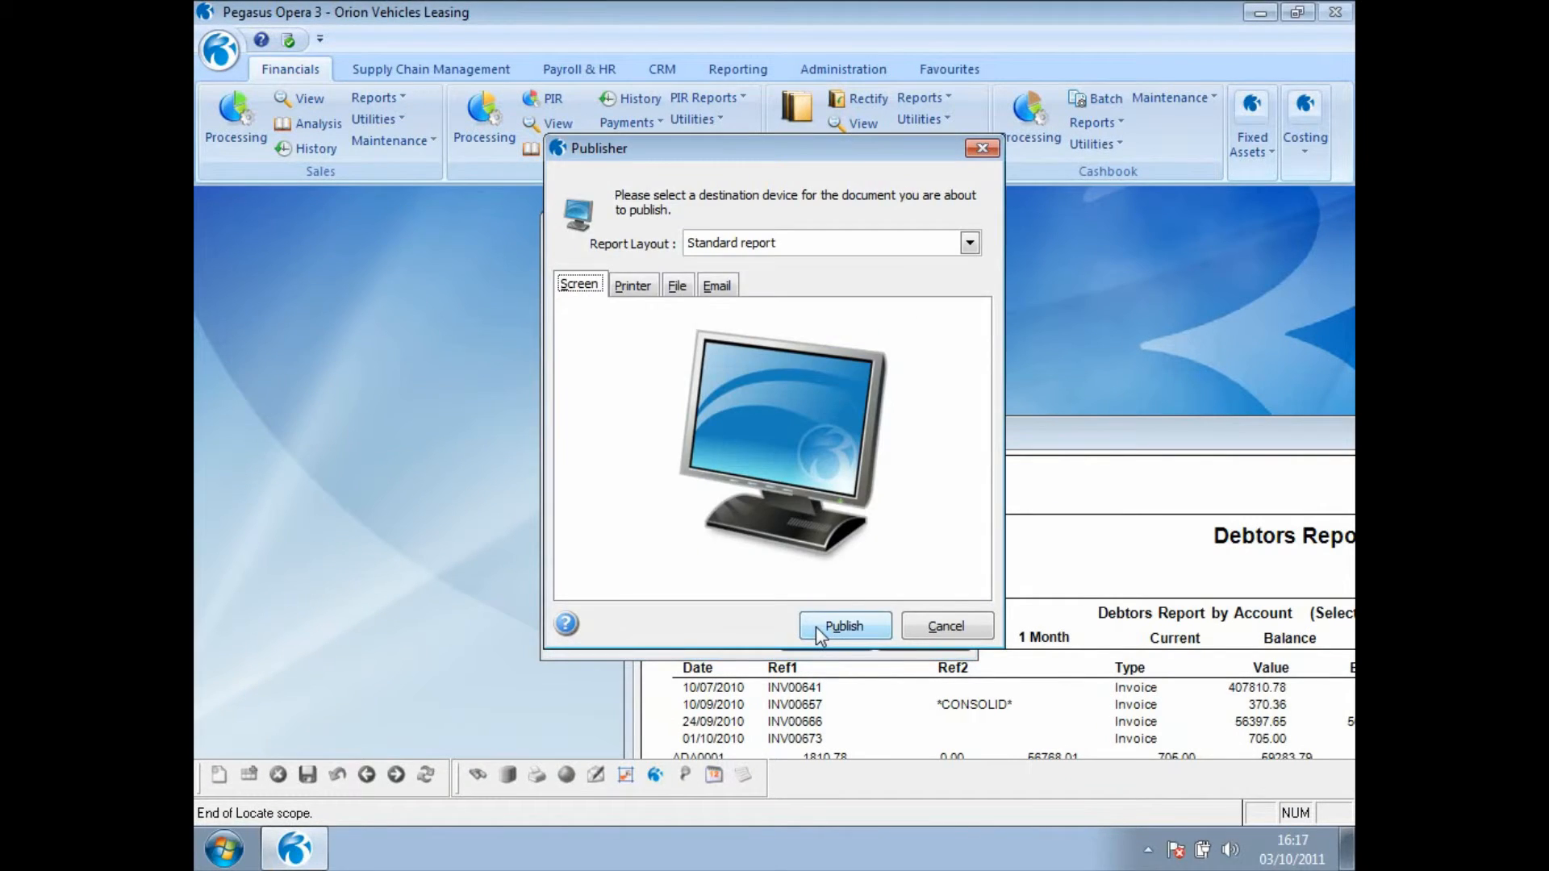
left_click(815, 626)
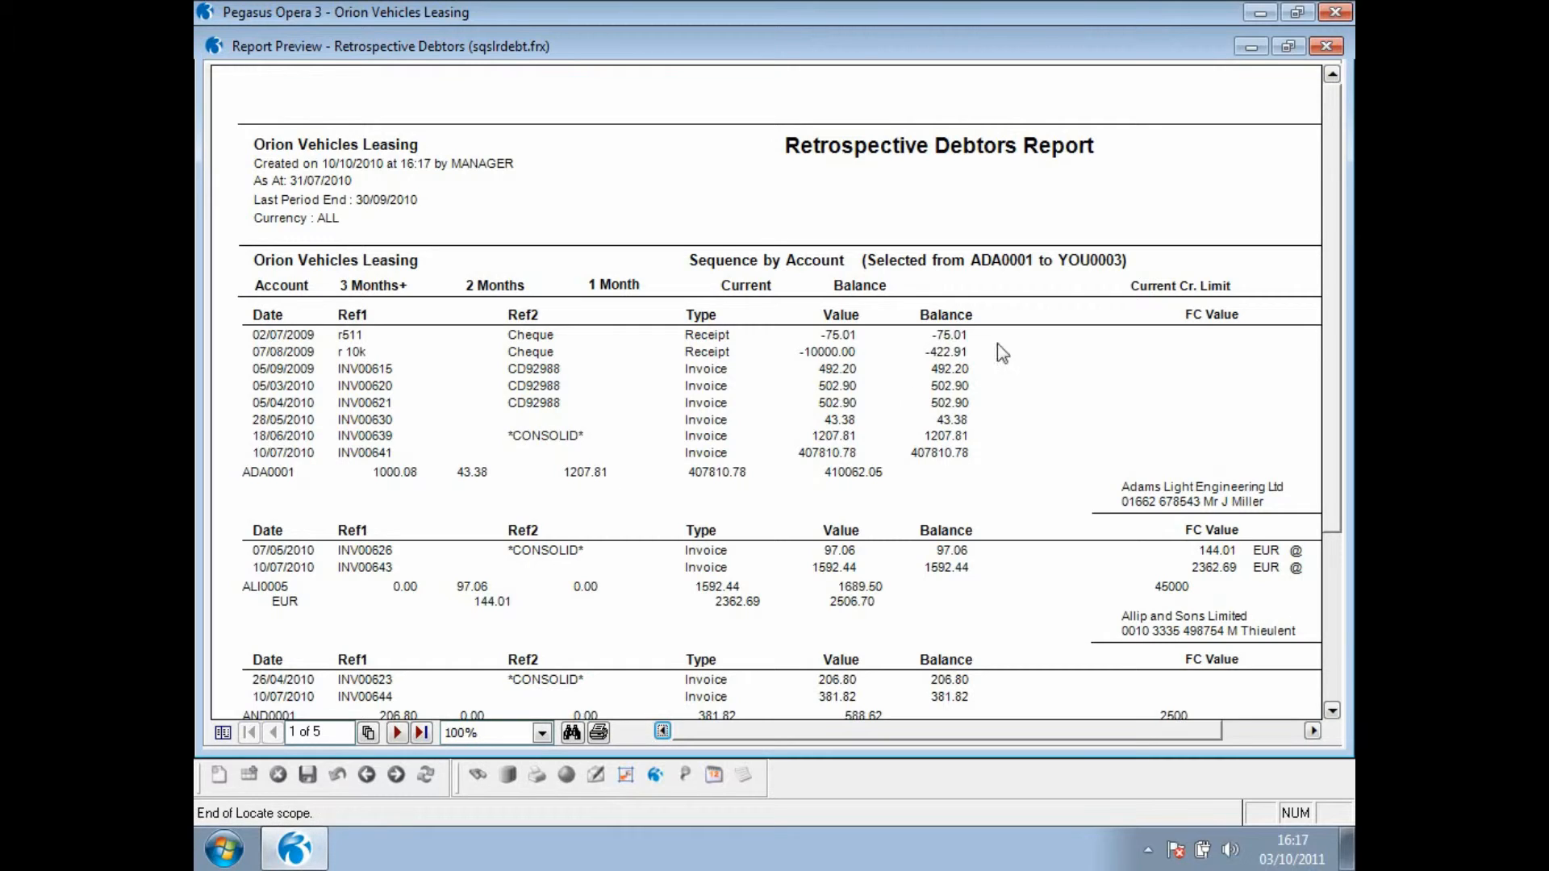
left_click(1288, 46)
left_click_drag(688, 46, 693, 232)
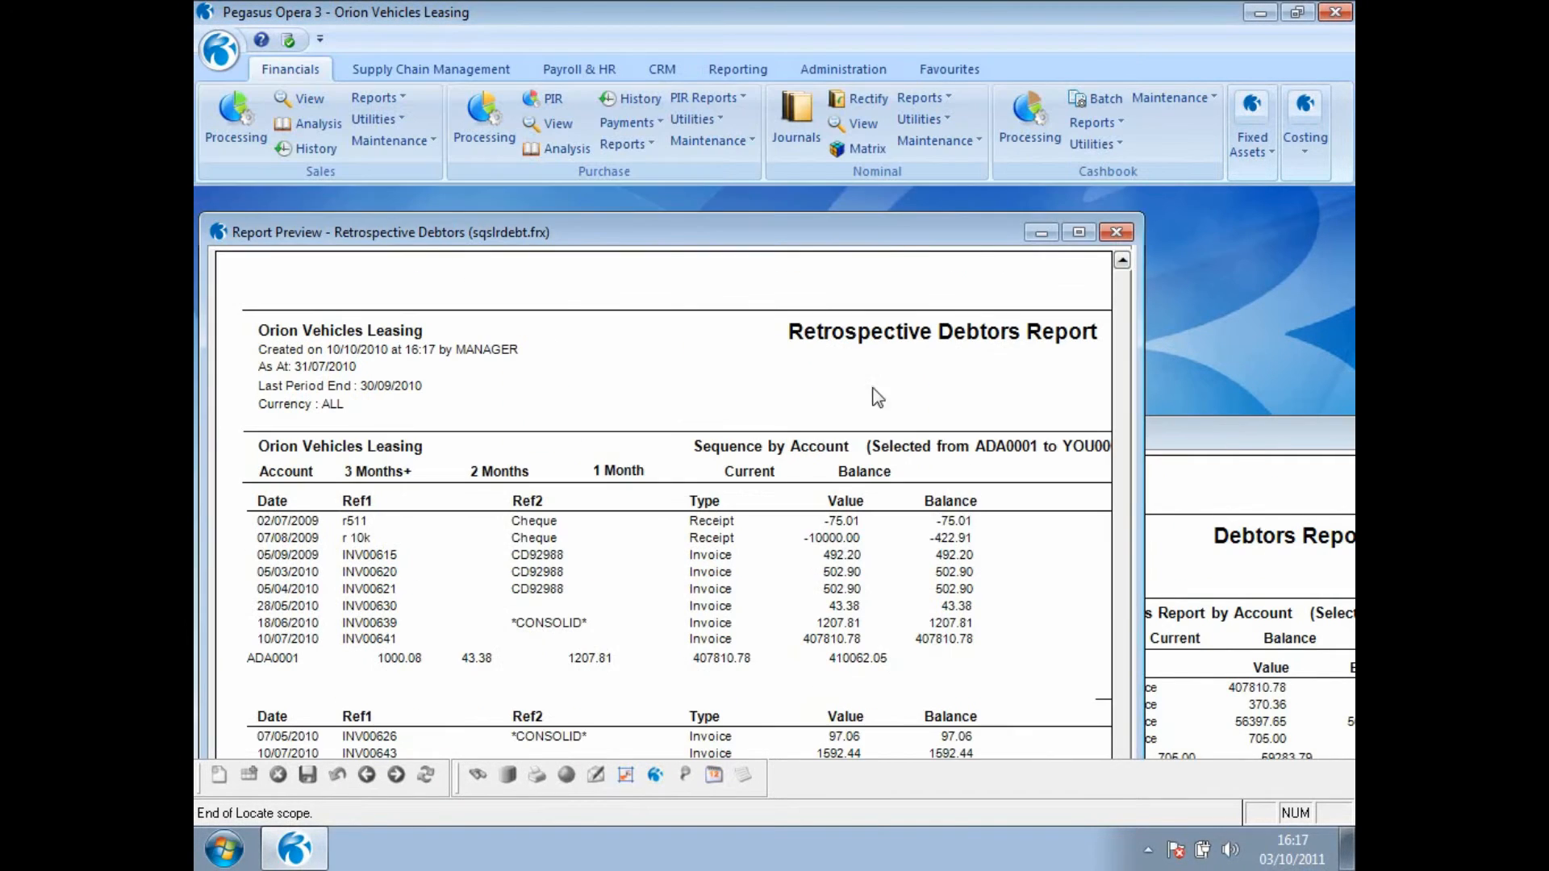
Bring the Debtors Report preview forward to compare it with the retrospective report, and close both previews
left_click(1236, 442)
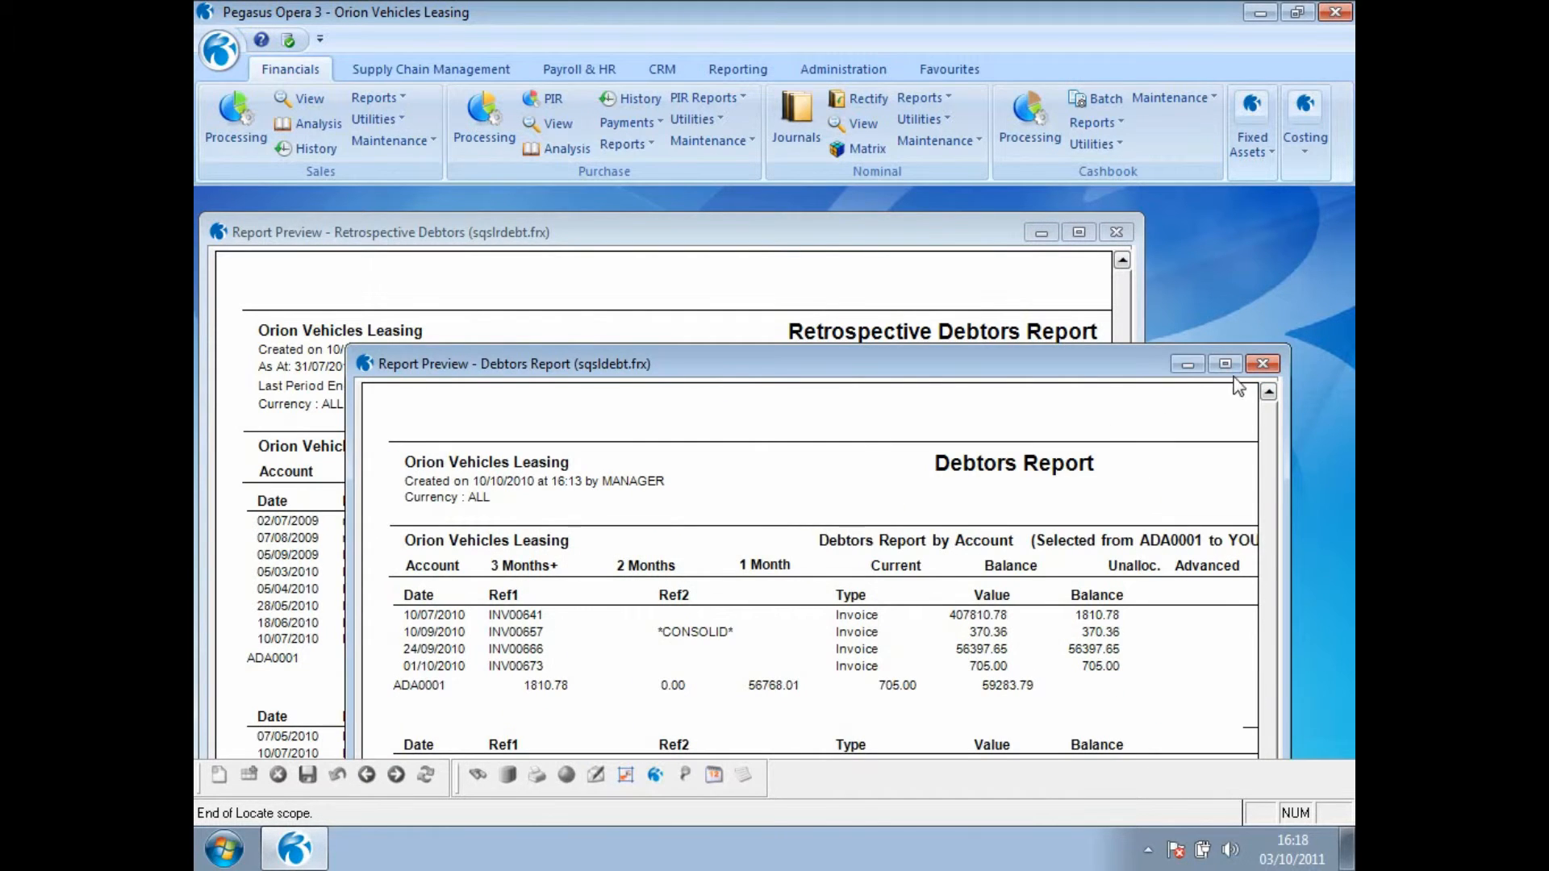
left_click(1263, 364)
left_click(1117, 233)
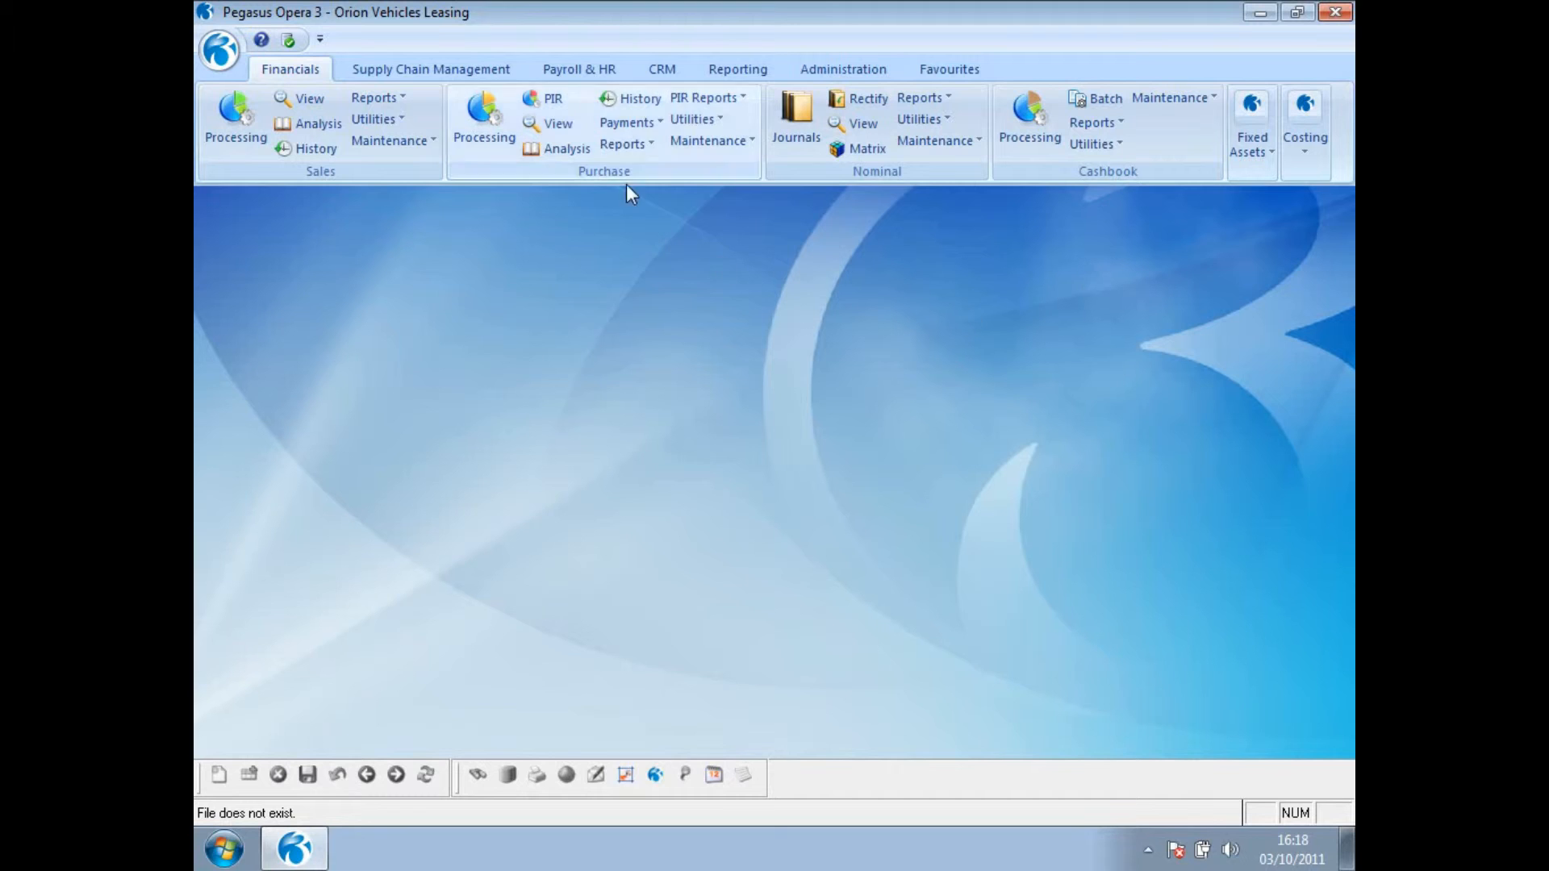
Set up the purchase Retrospective Creditors report as at 31/07/2010 and submit it for publishing
left_click(640, 145)
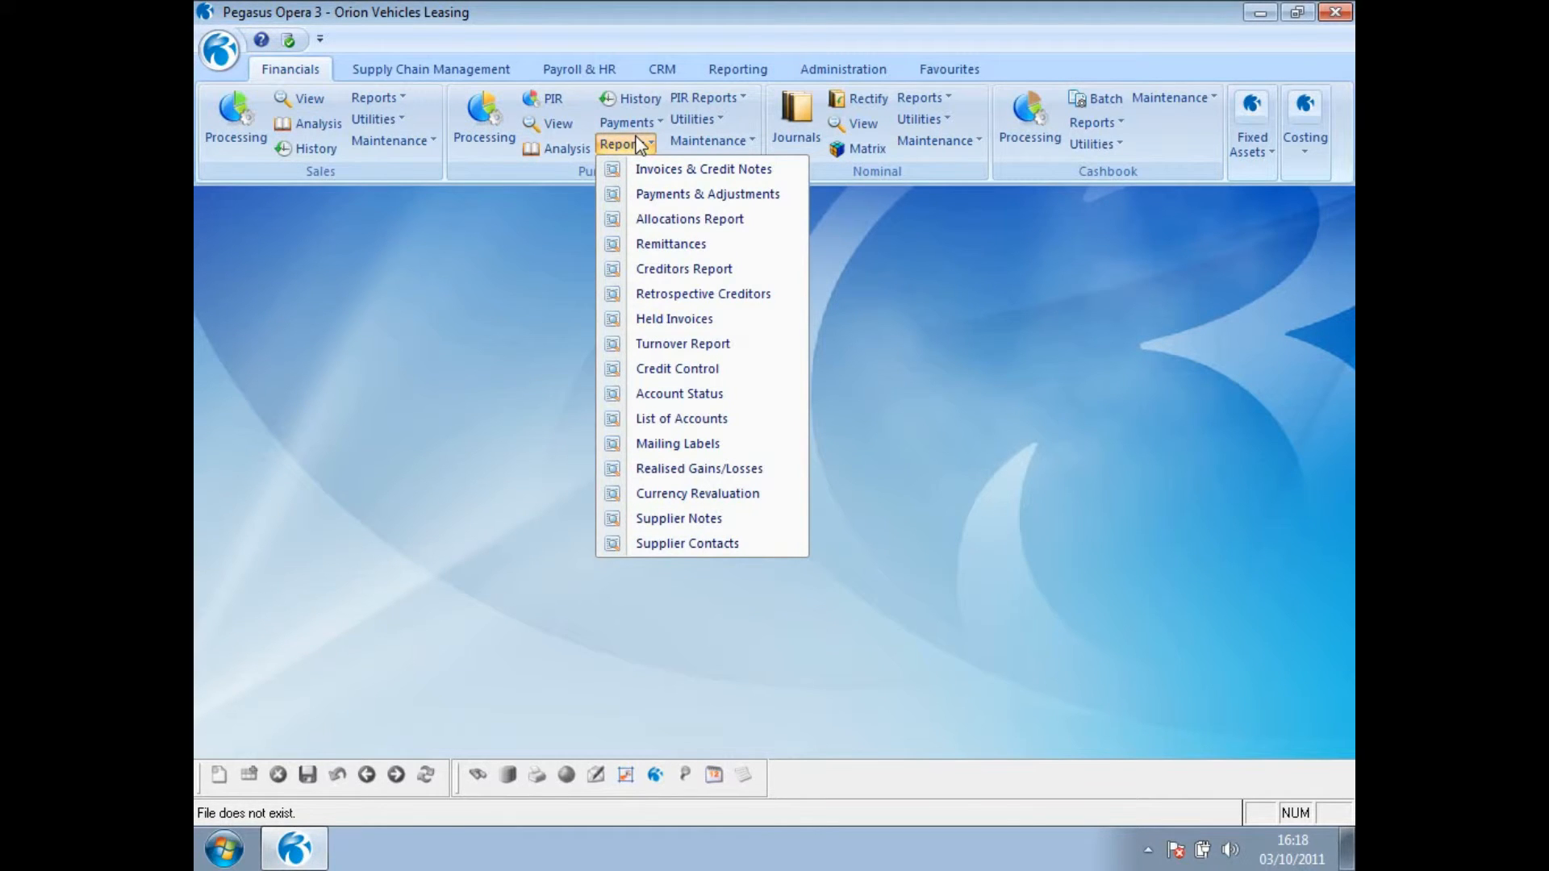
left_click(649, 300)
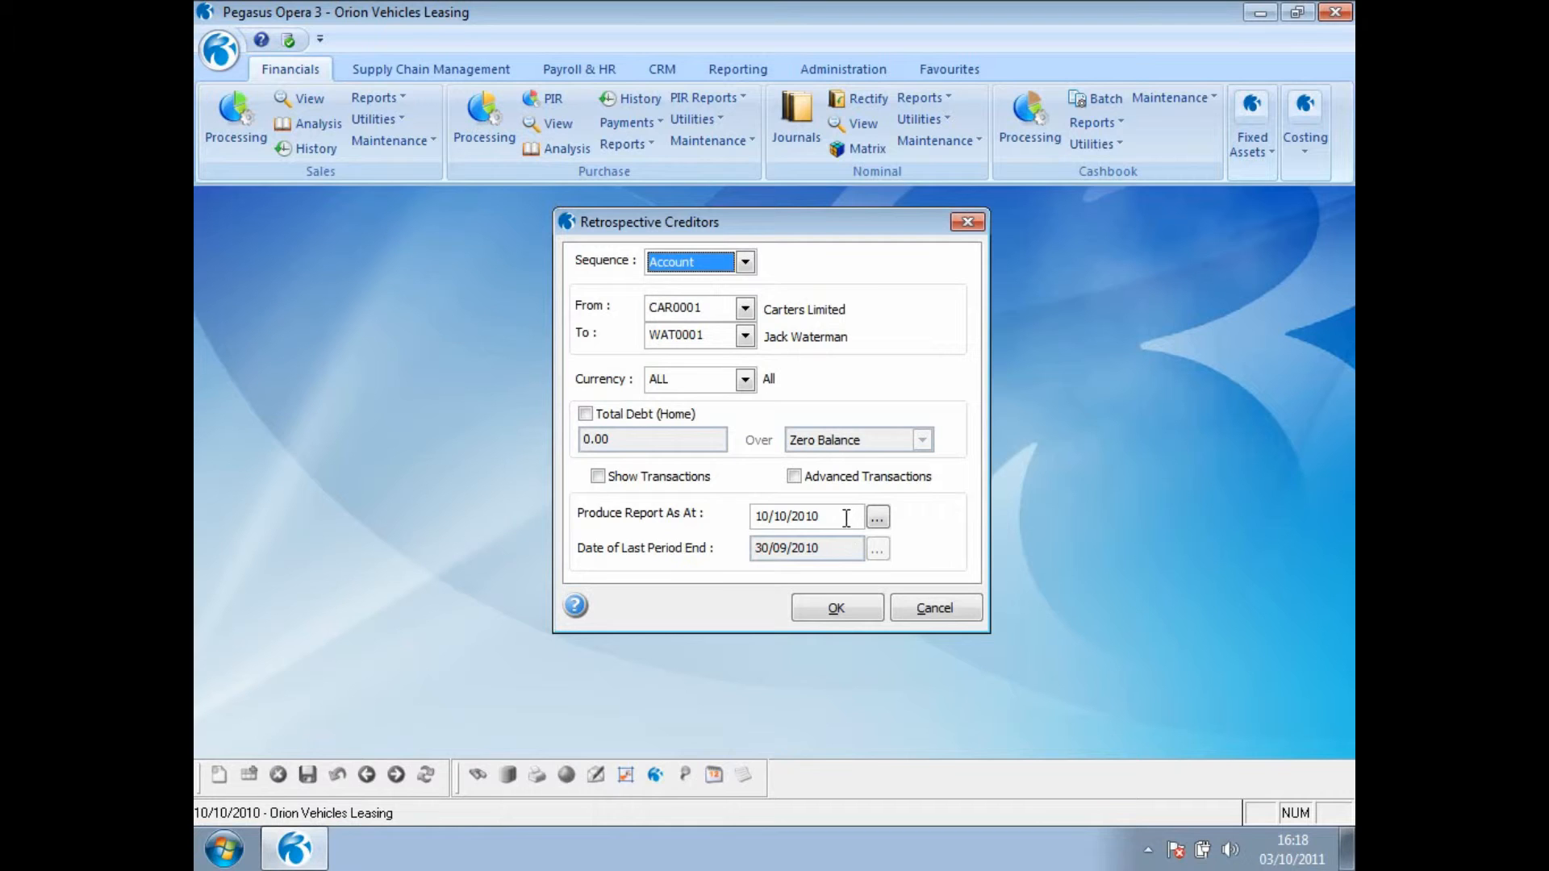
left_click_drag(844, 517, 746, 517)
type("31/07/2010")
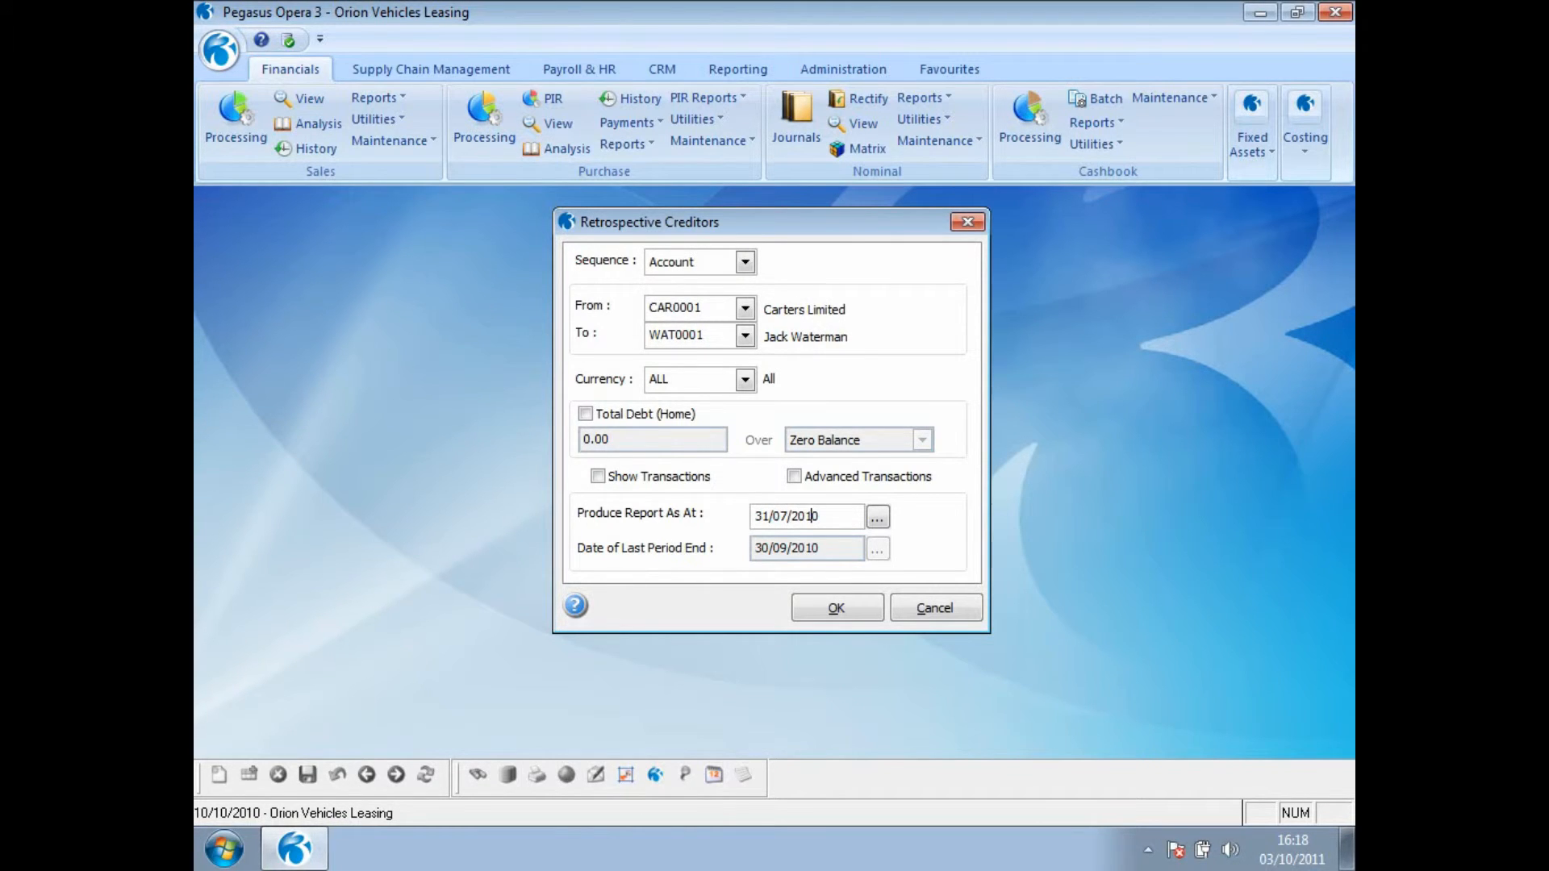
left_click(855, 613)
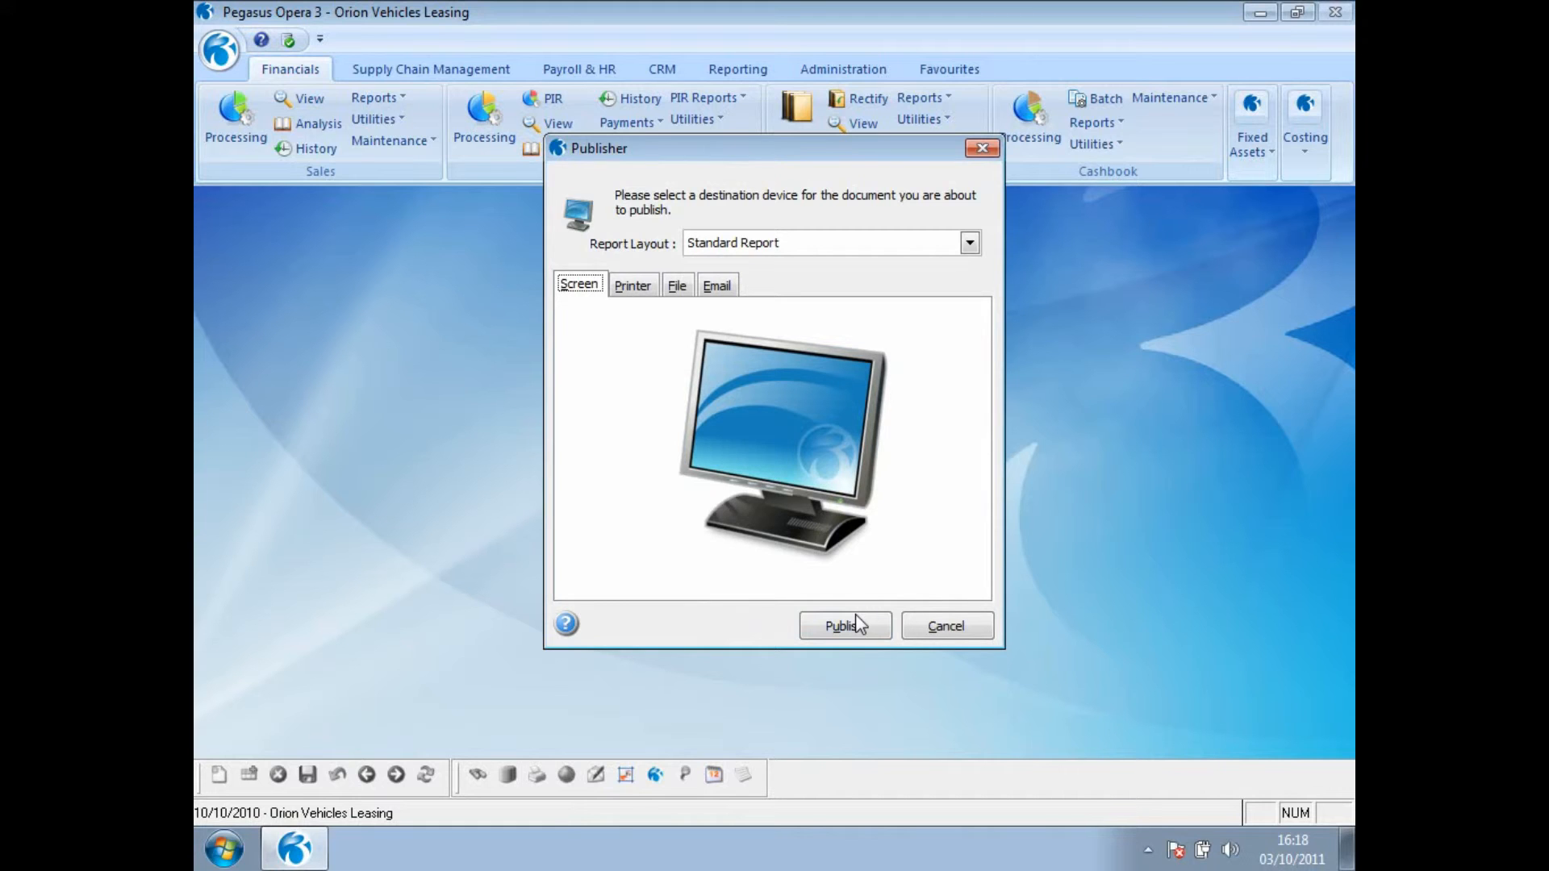
Publish the creditors report in the Excel Report layout as a file named CREDJULY02
left_click(971, 246)
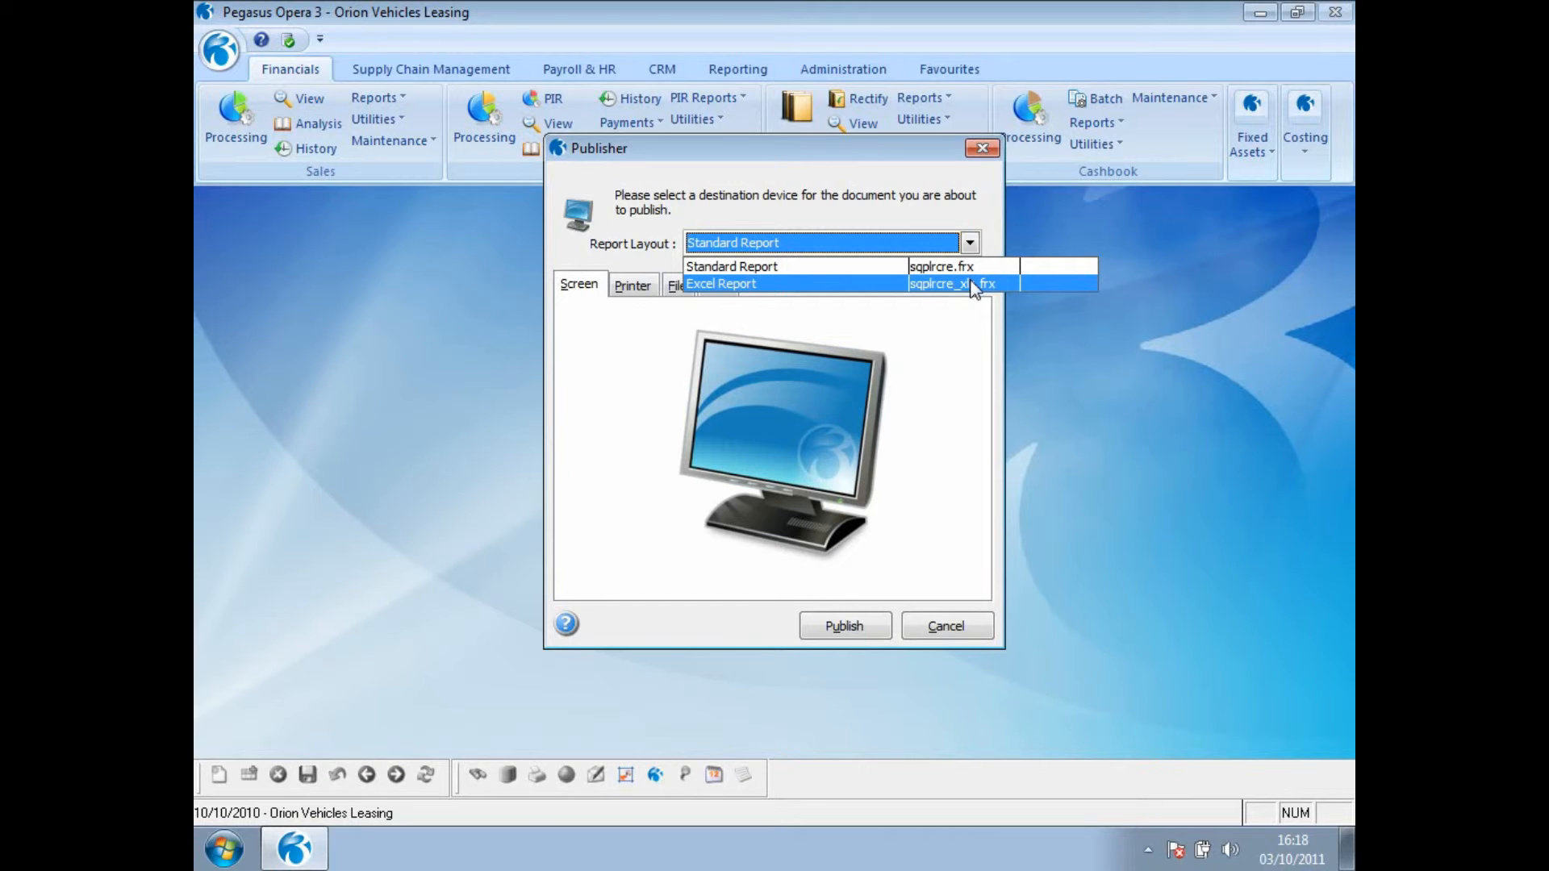
left_click(973, 284)
left_click(720, 390)
type("CREDJULY")
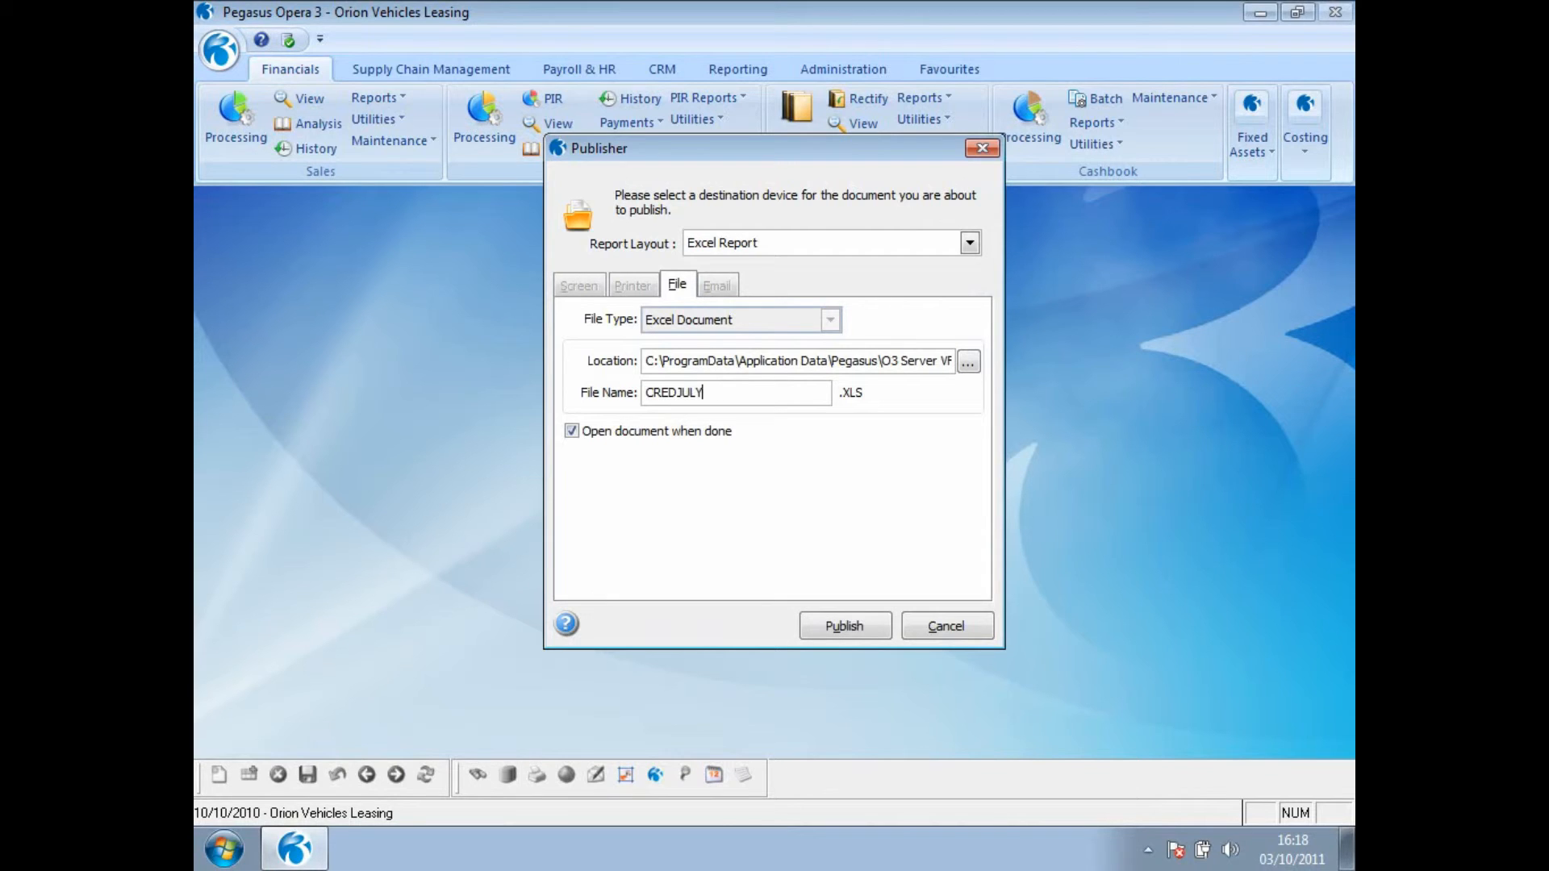
type("02")
left_click(844, 626)
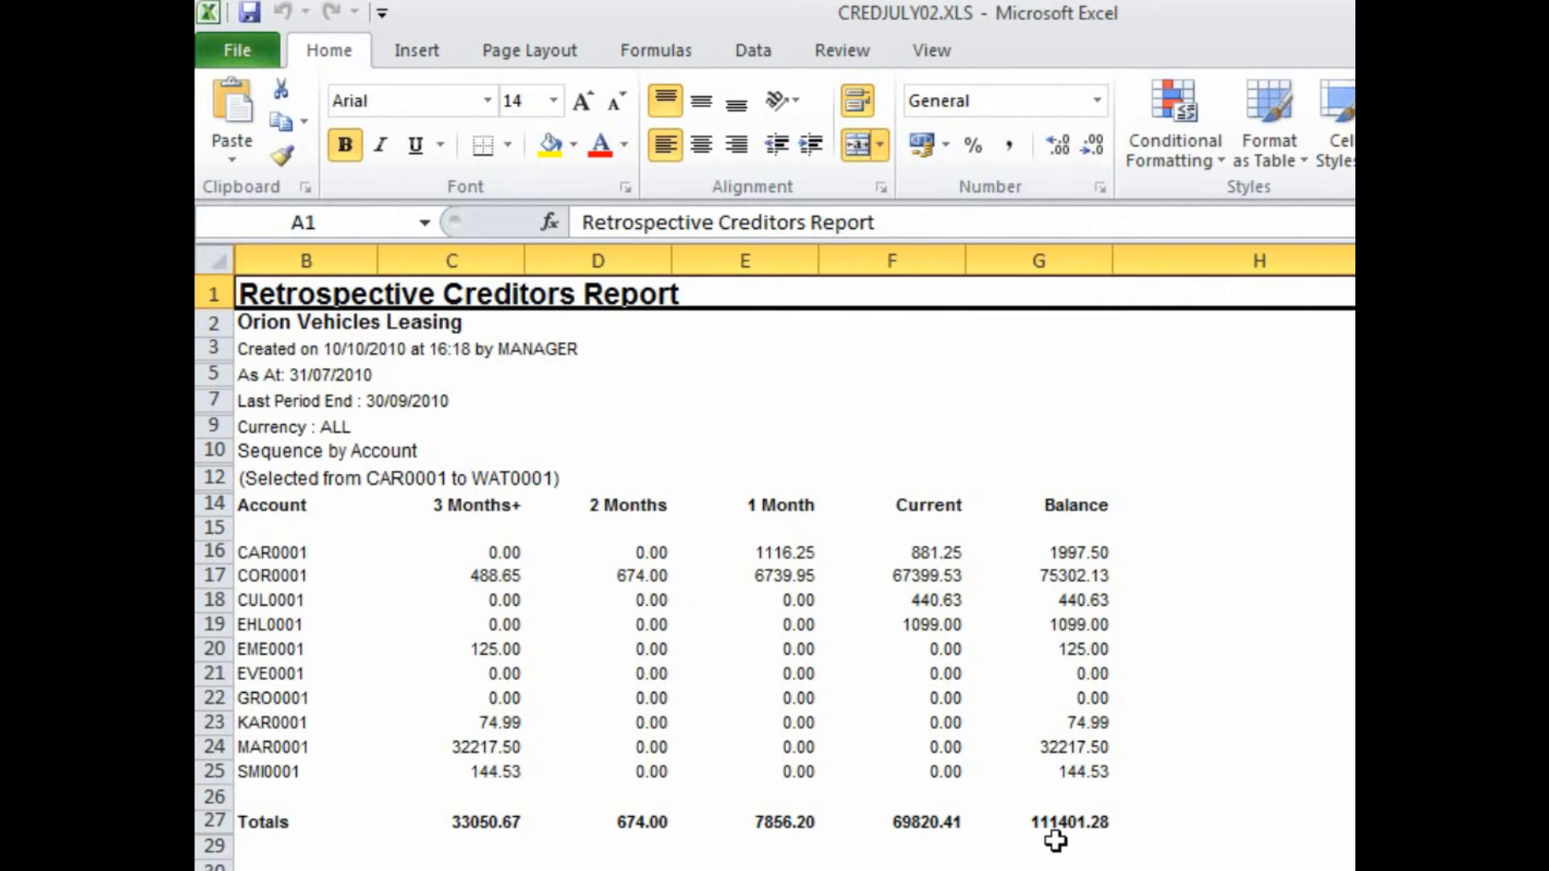
Select the row with the As At date in the exported Retrospective Creditors spreadsheet in Excel
left_click(390, 374)
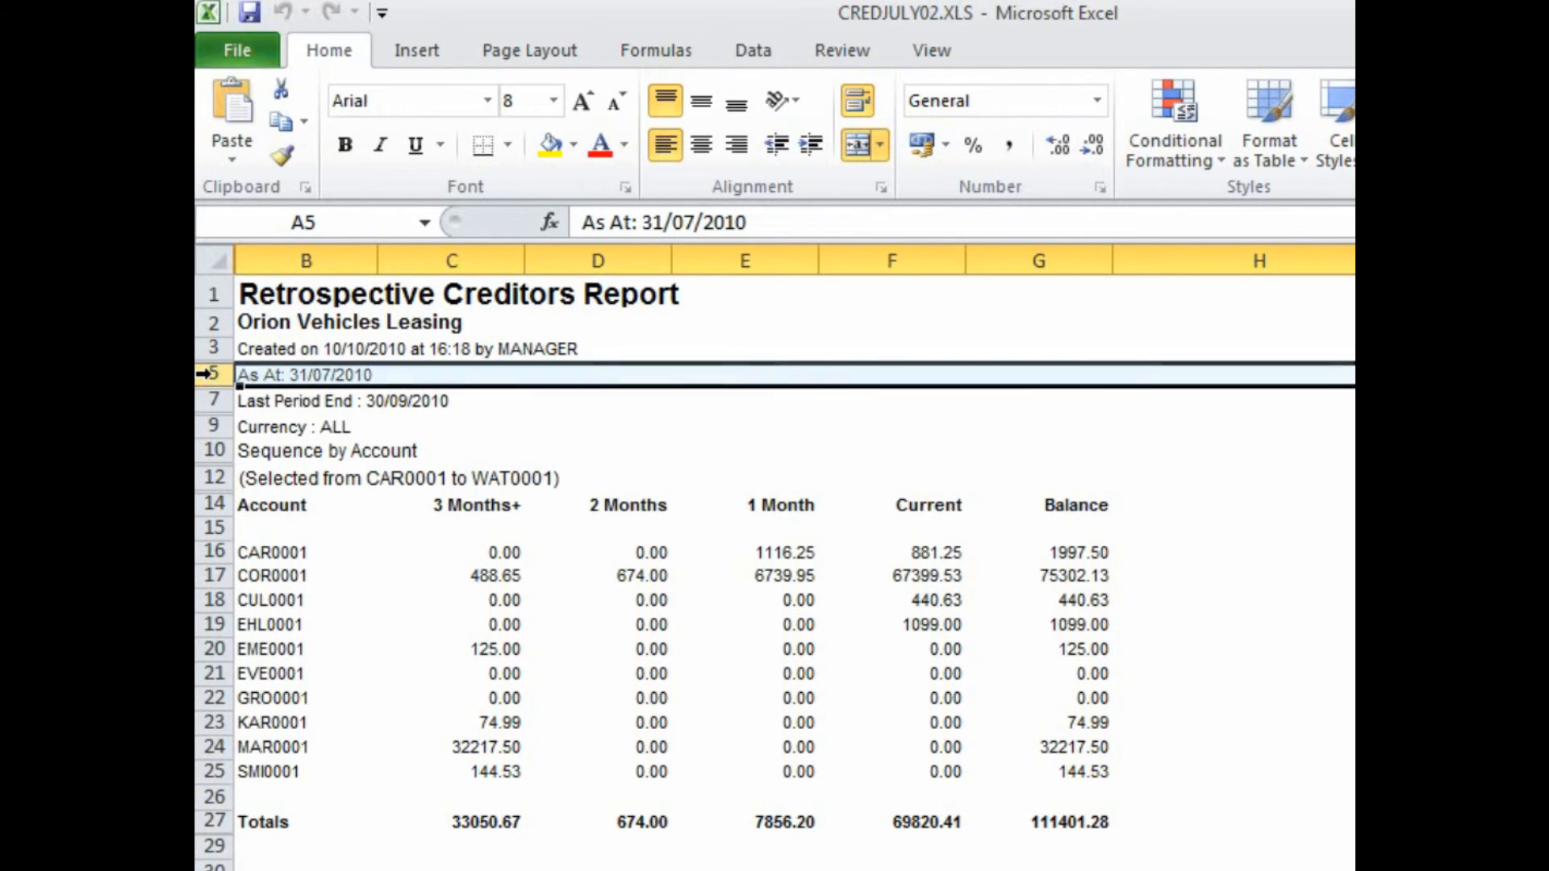